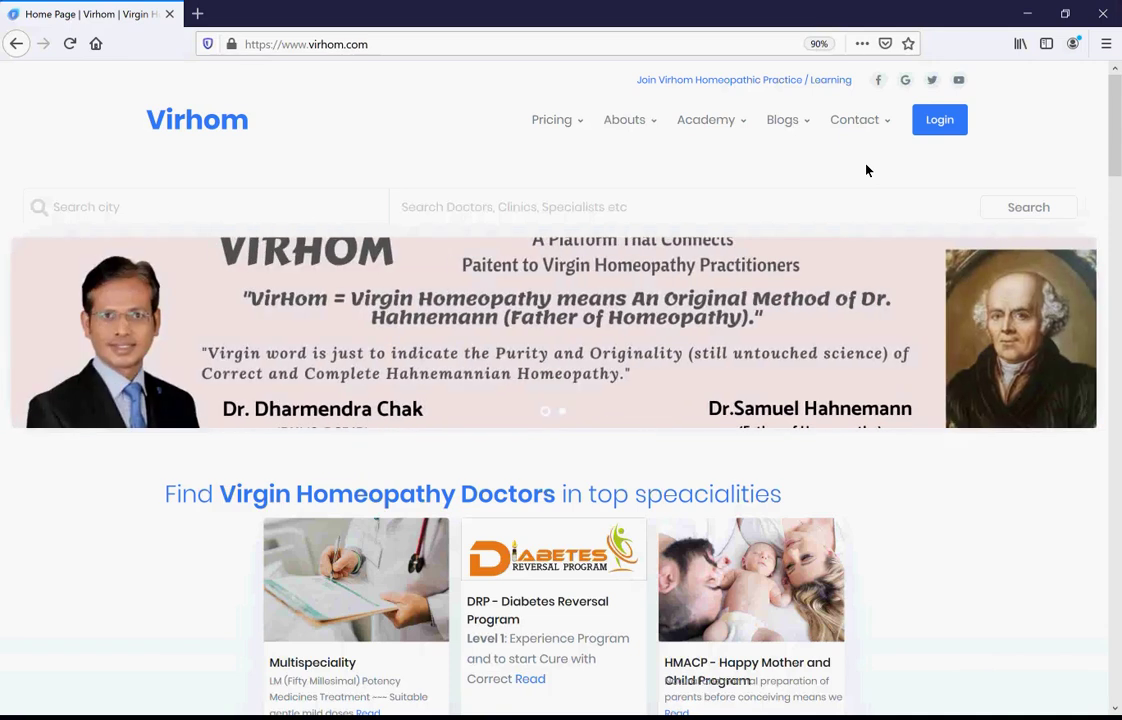
Sign in to the doctor's account using the saved email and password.
left_click(941, 131)
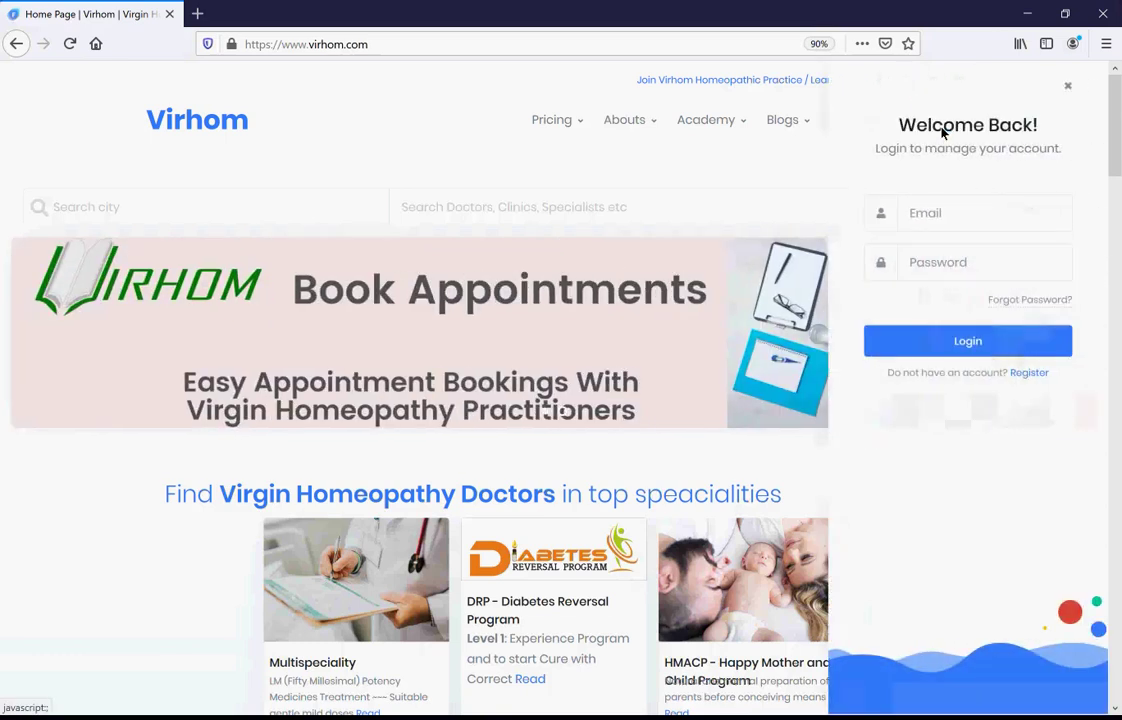
left_click(952, 220)
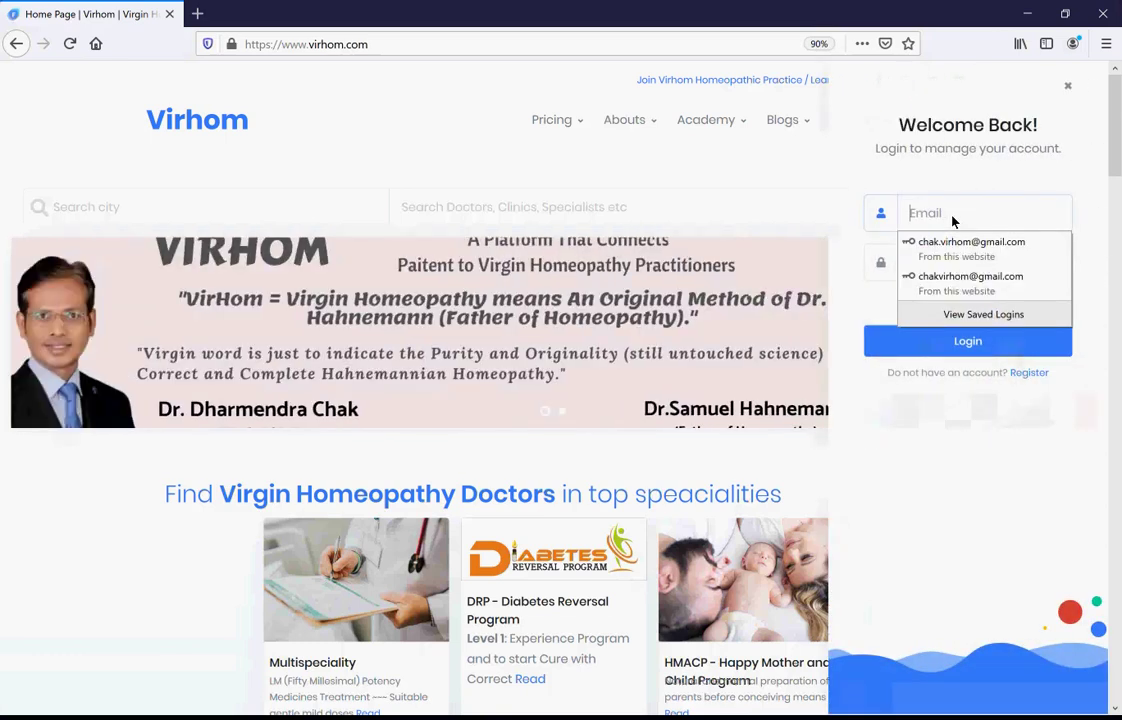
left_click(958, 250)
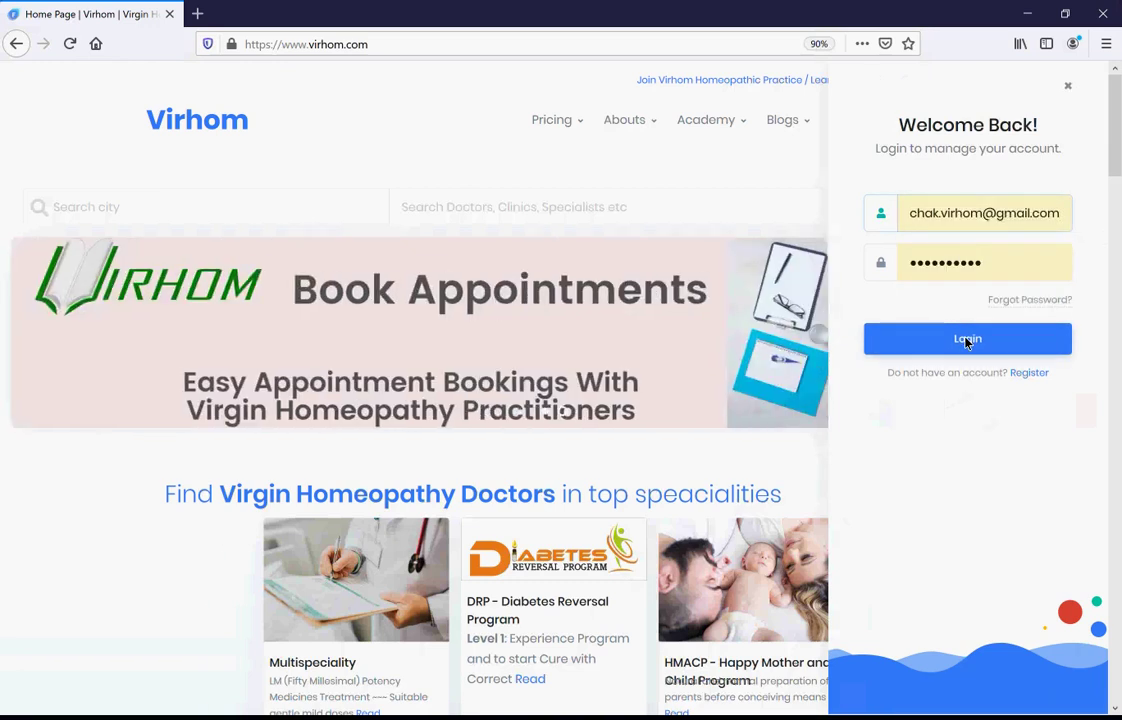
left_click(967, 340)
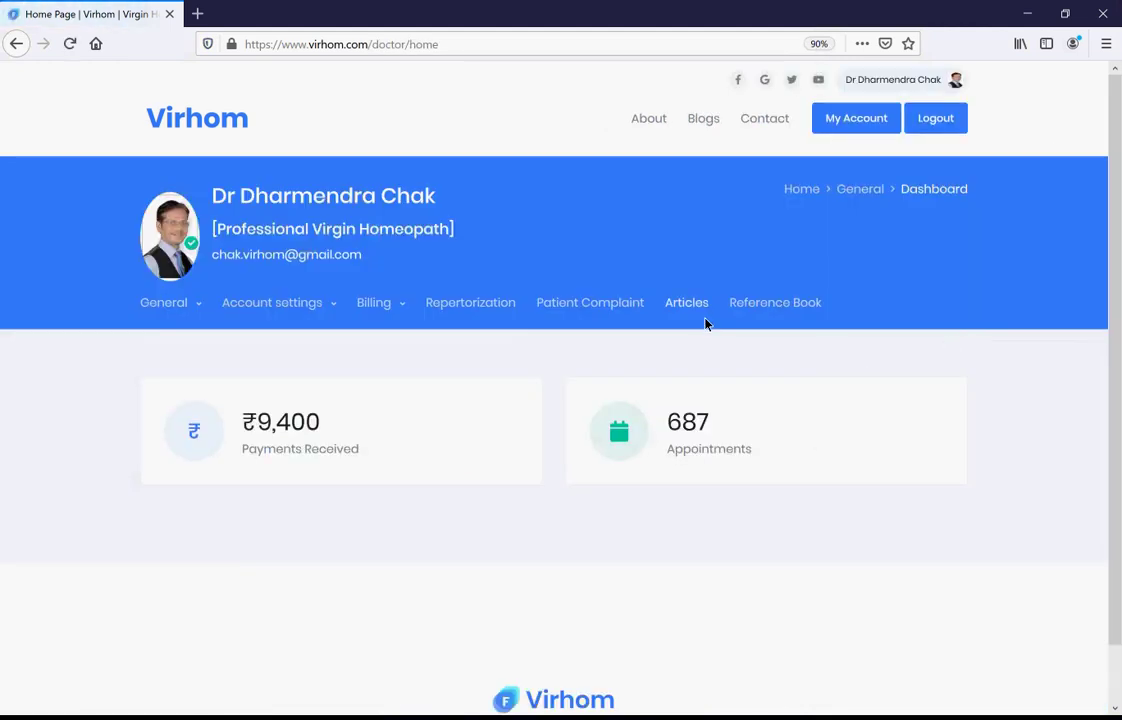
Go to Account settings > Edit profile and scroll down to the weekly time-slot grid.
mouse_move(399, 328)
mouse_move(323, 318)
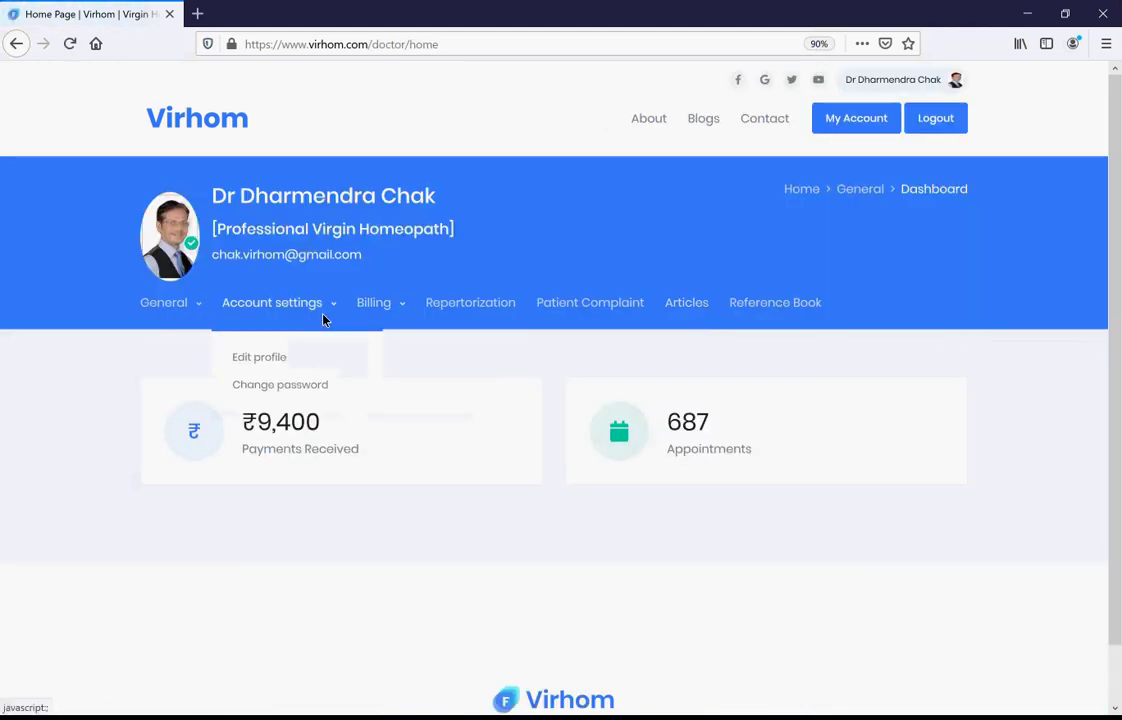
left_click(259, 357)
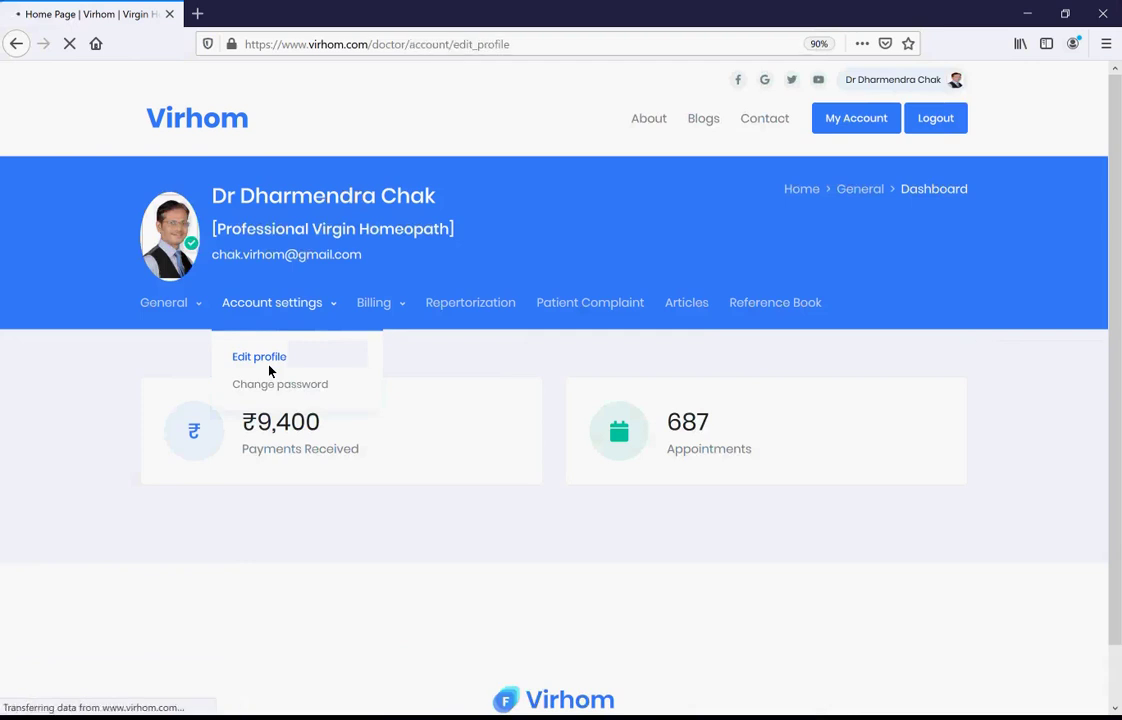
scroll(268, 371, "down", 8)
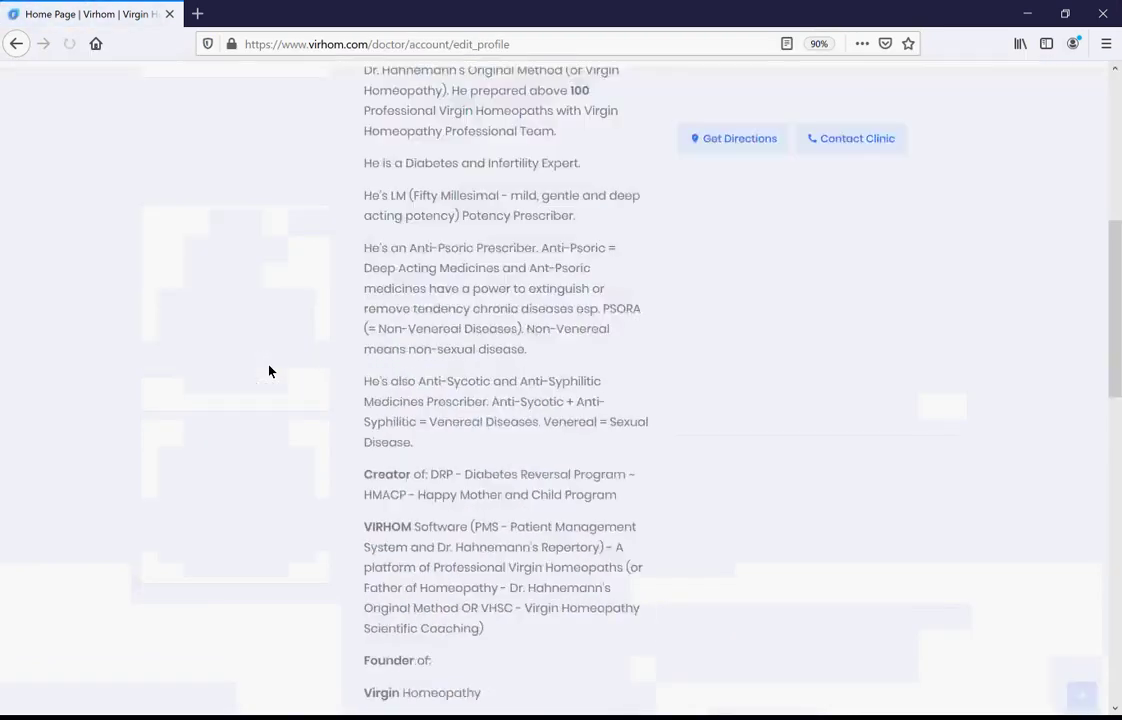
scroll(268, 371, "down", 5)
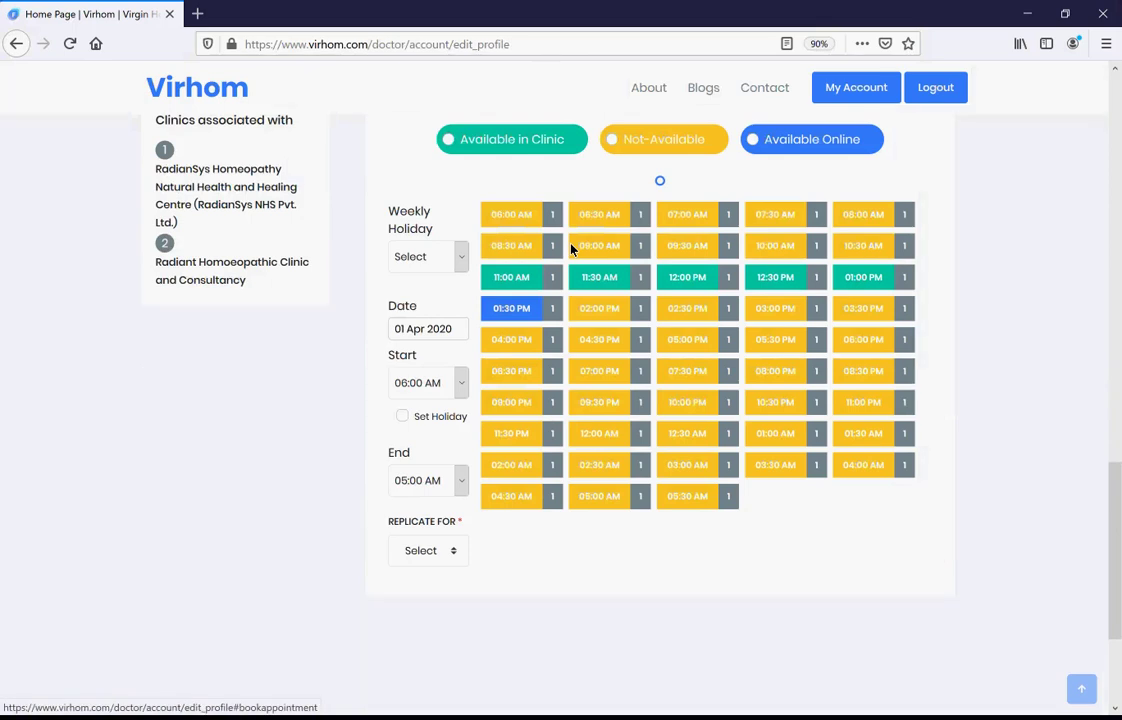
Choose Sunday as the weekly holiday, tick Set Holiday and confirm it.
left_click(460, 259)
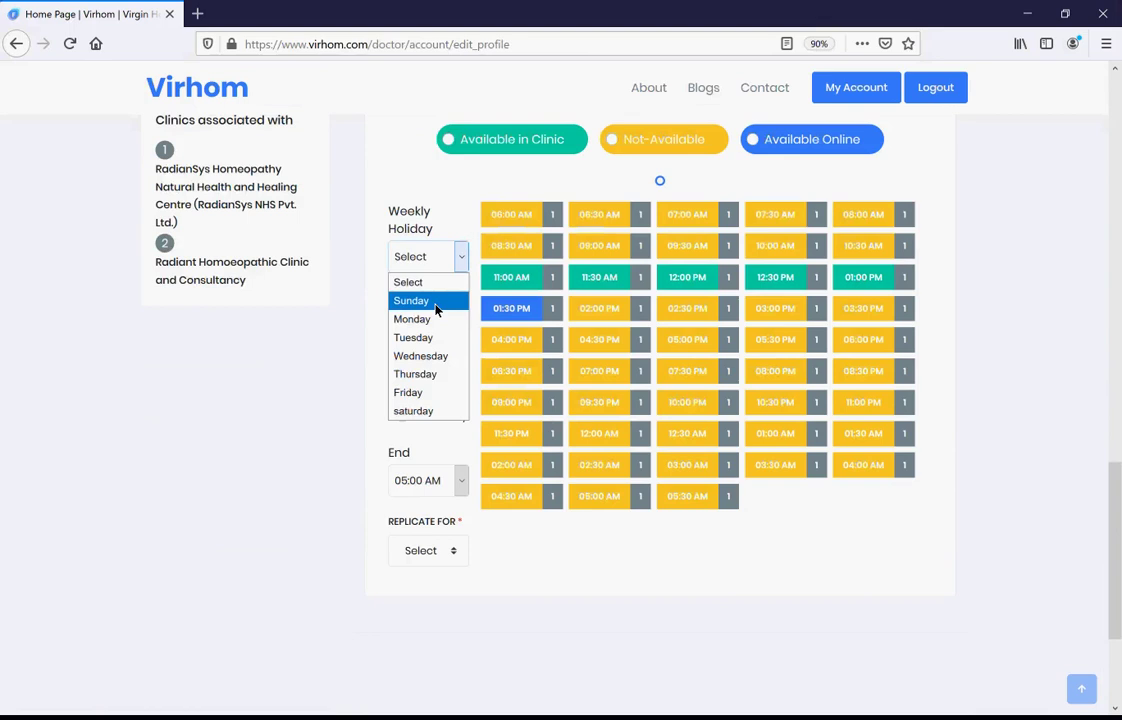
left_click(436, 301)
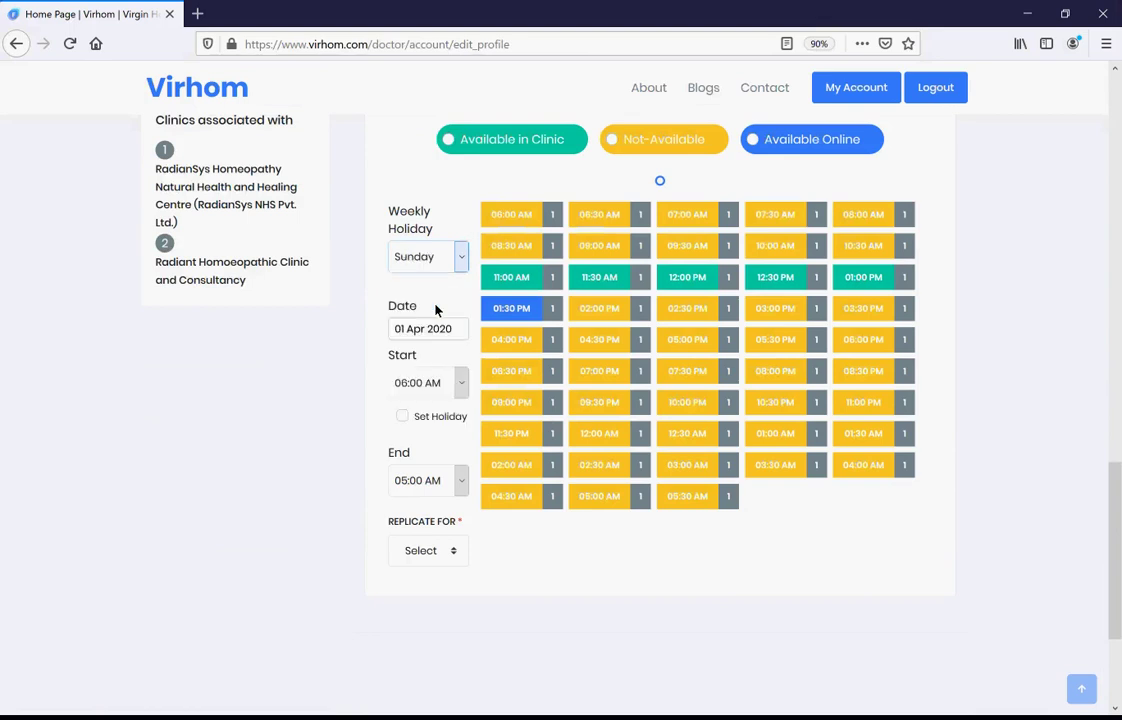
left_click(400, 427)
left_click(400, 424)
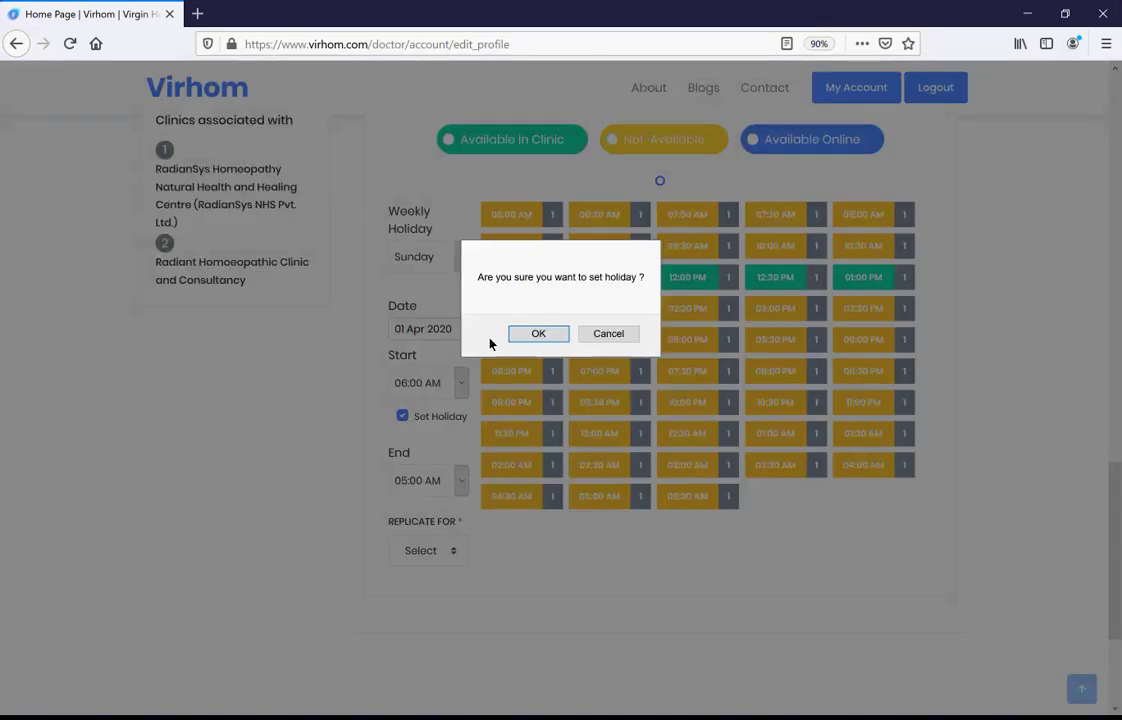
left_click(538, 334)
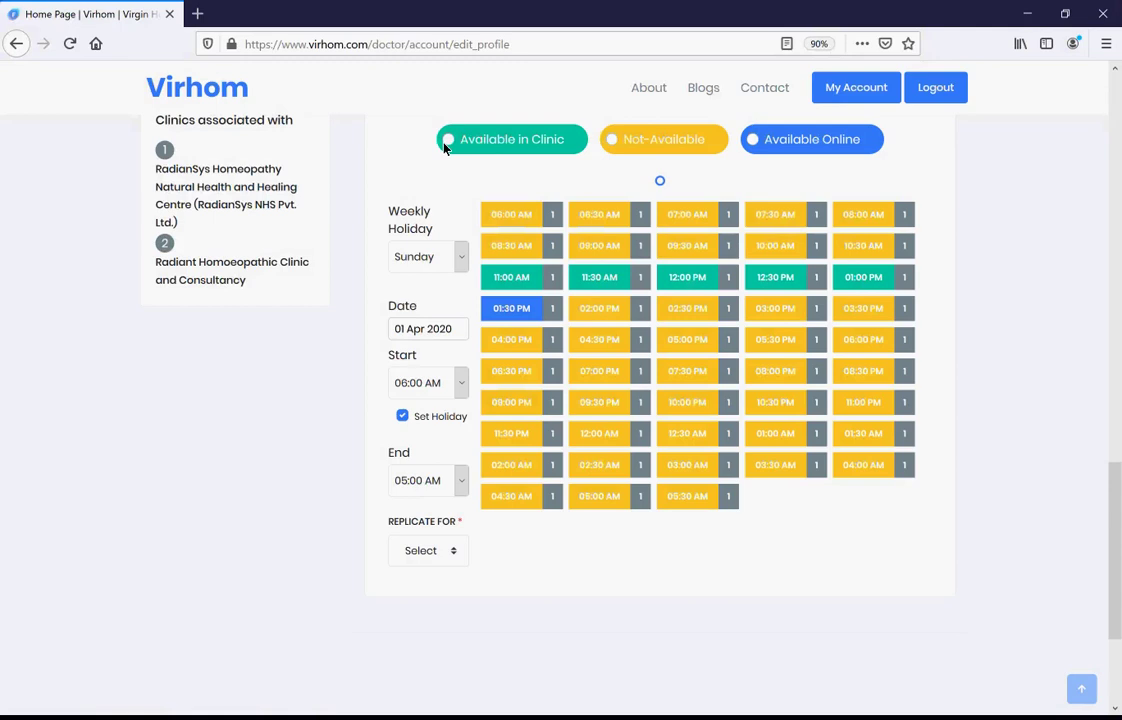
Mark the first clinic's 11:00 AM to 01:00 PM slots as available in clinic.
left_click(524, 287)
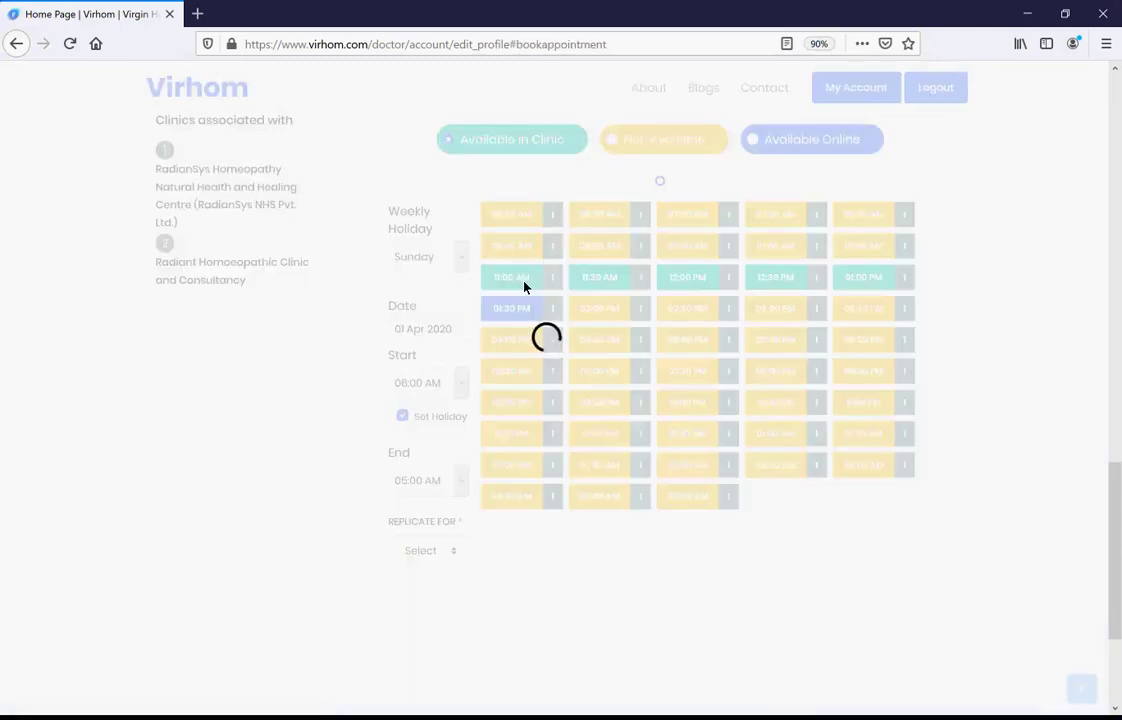
left_click(600, 287)
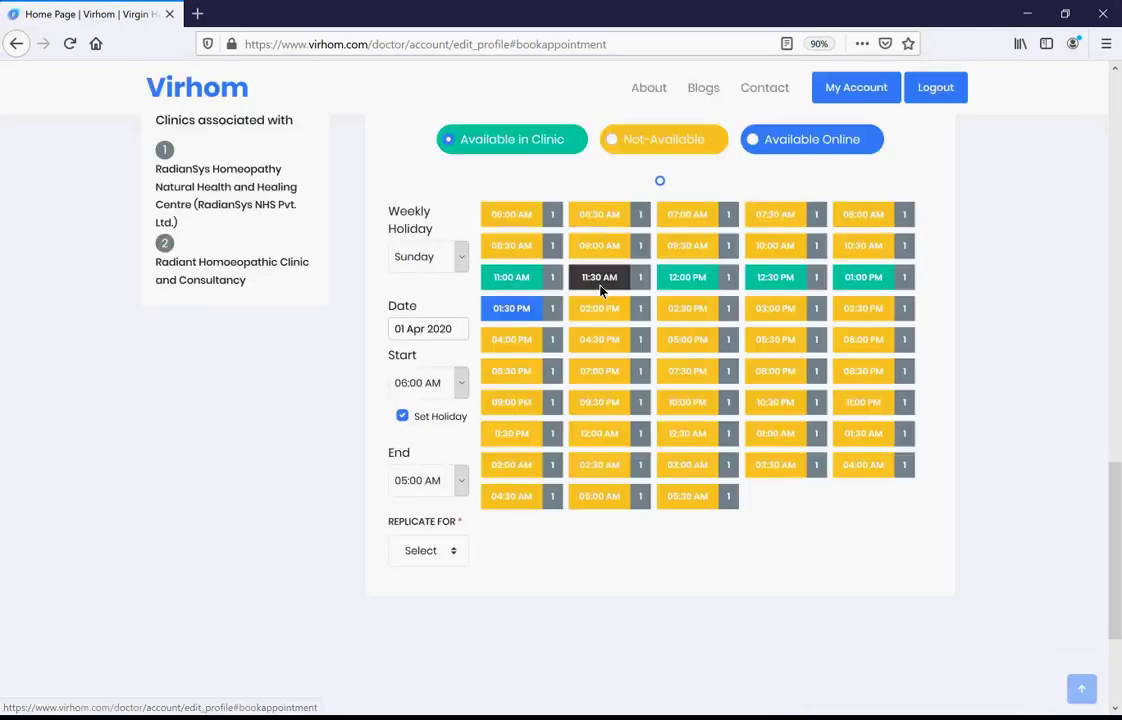
left_click(679, 281)
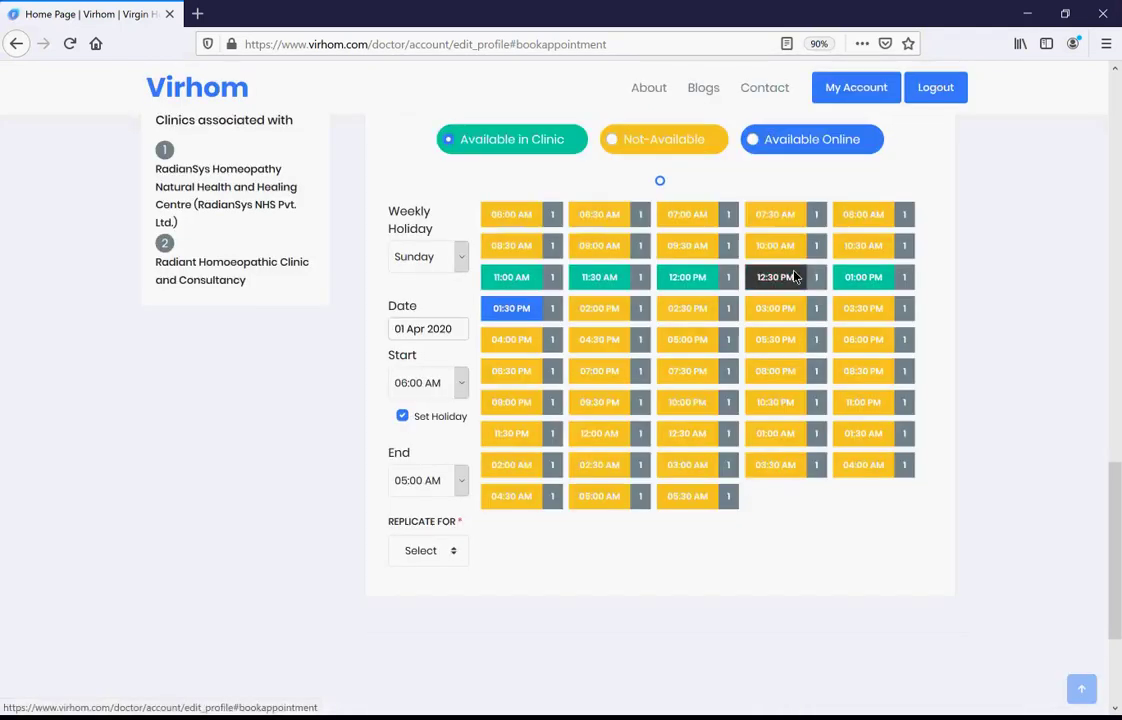
left_click(803, 277)
left_click(866, 282)
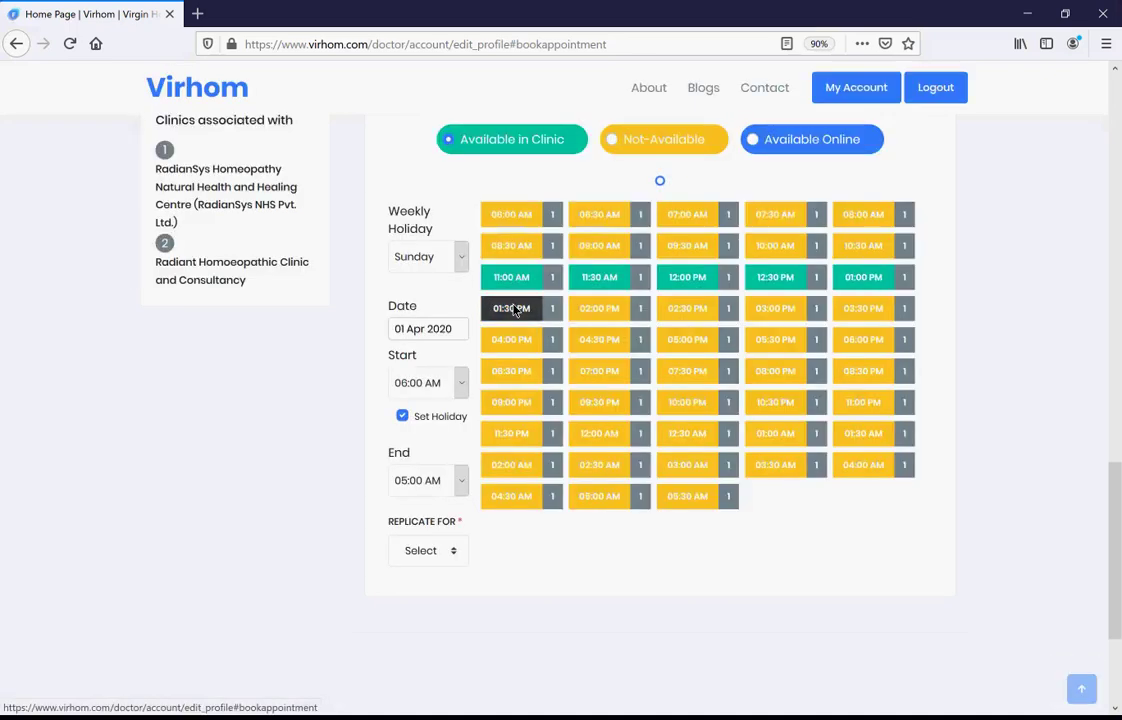
Make the 01:30 PM slot available online, then bring up the second clinic's schedule.
left_click(515, 311)
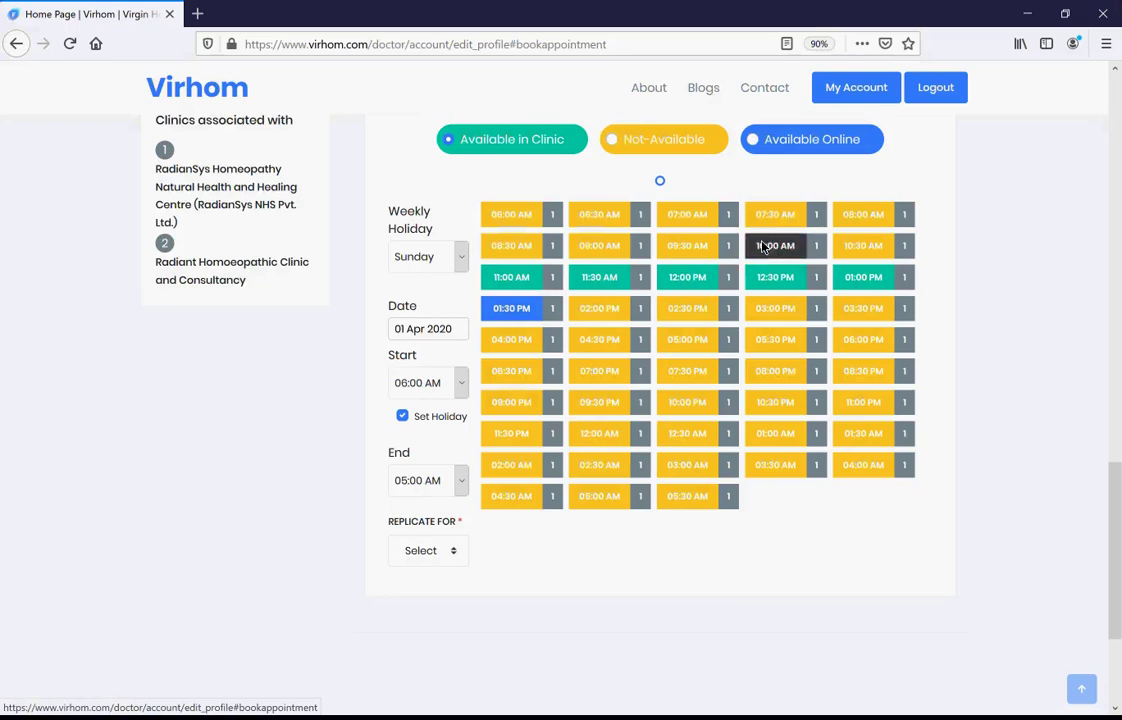
left_click(754, 141)
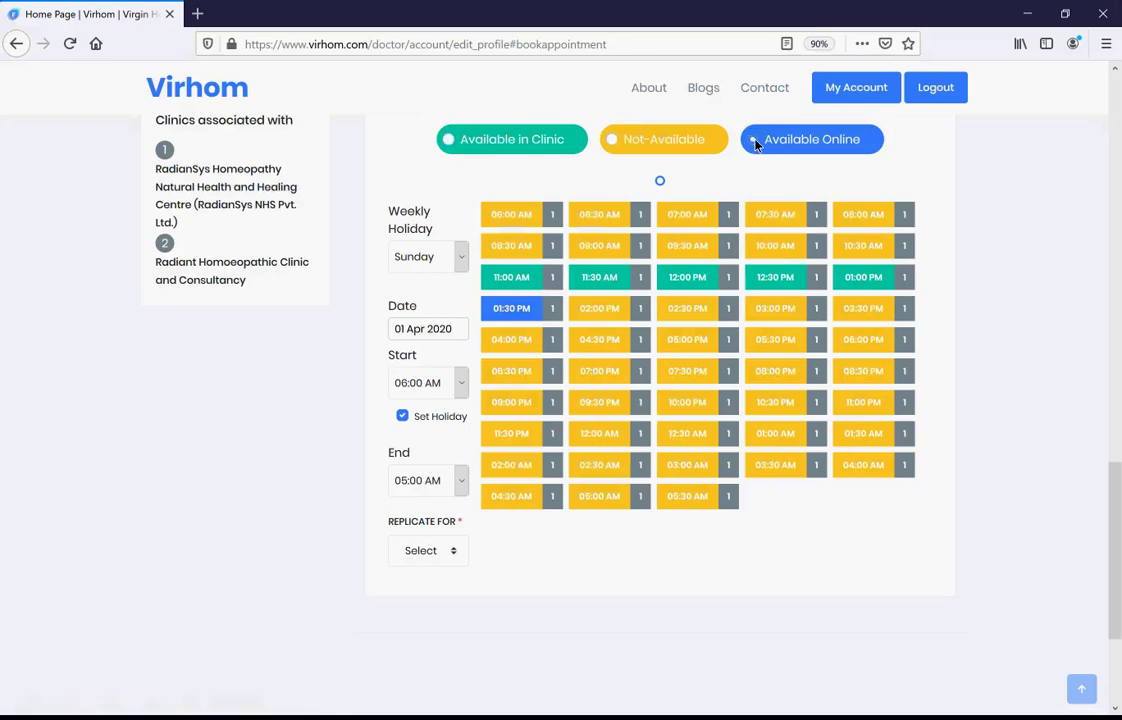
left_click(510, 310)
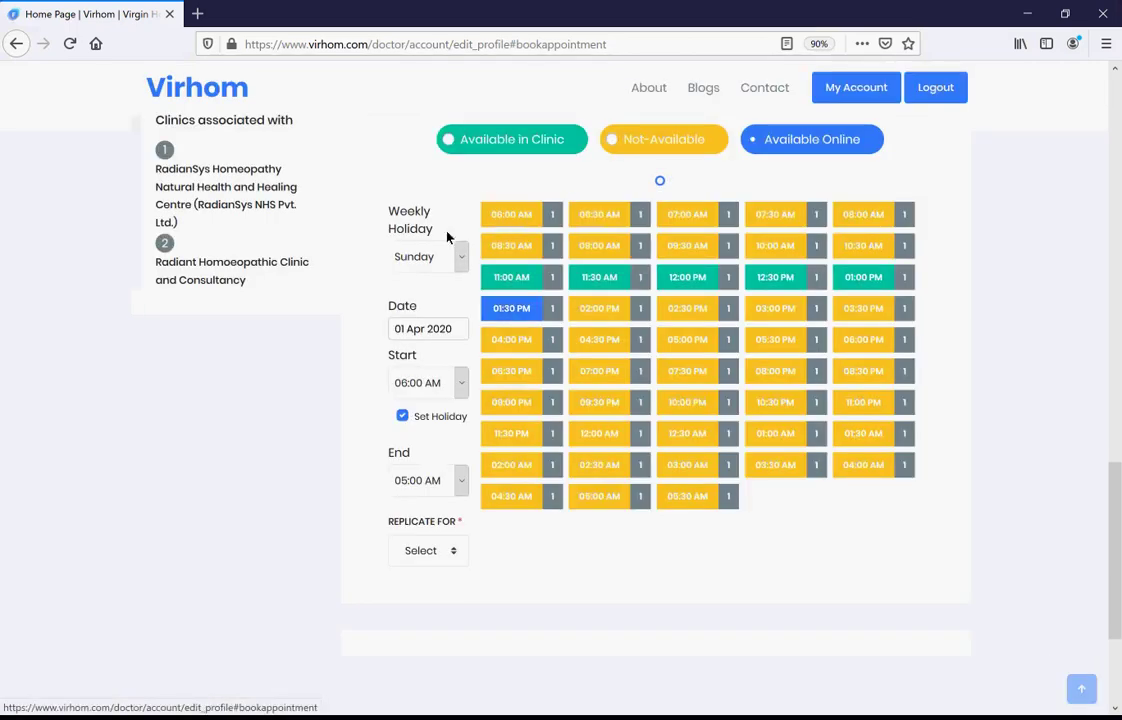
left_click(166, 244)
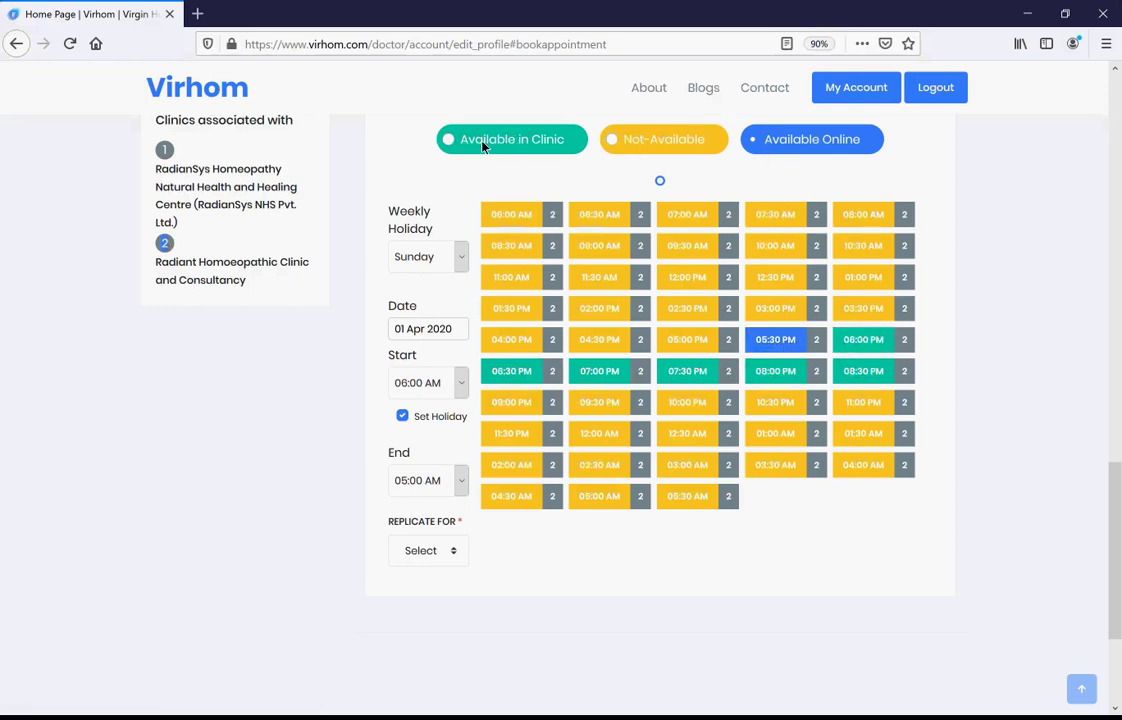
Mark the second clinic's 06:00 PM to 08:30 PM slots available in clinic and expand Replicate For.
left_click(449, 141)
left_click(874, 341)
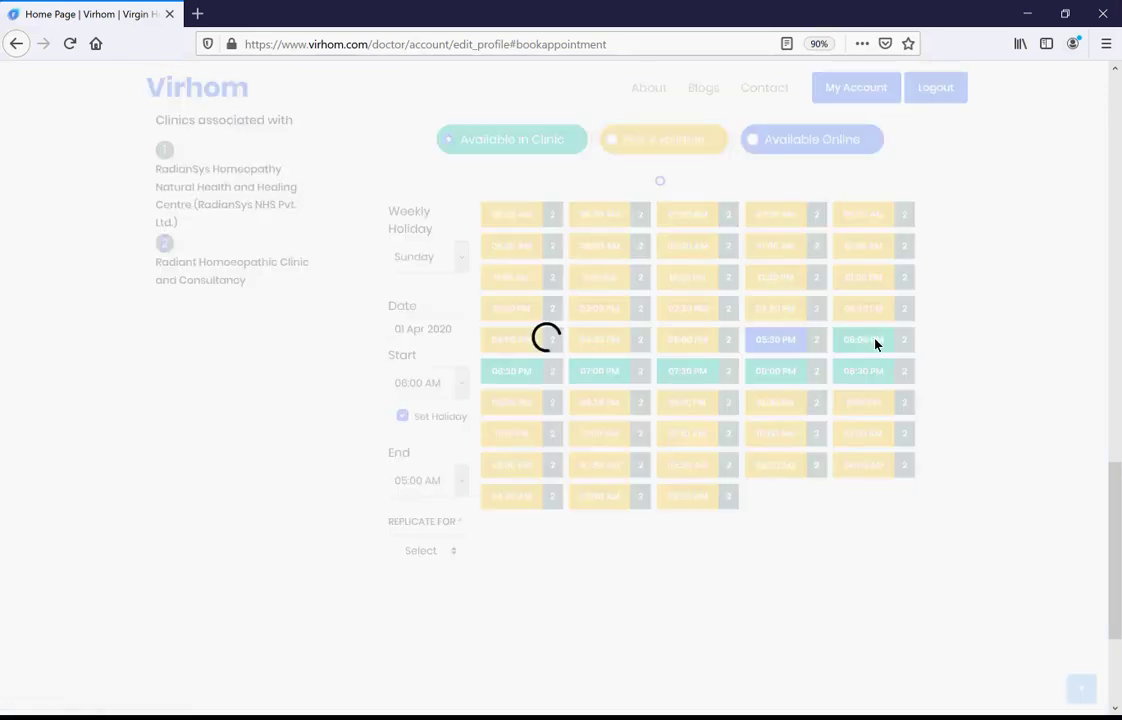
left_click(522, 376)
left_click(602, 382)
left_click(692, 376)
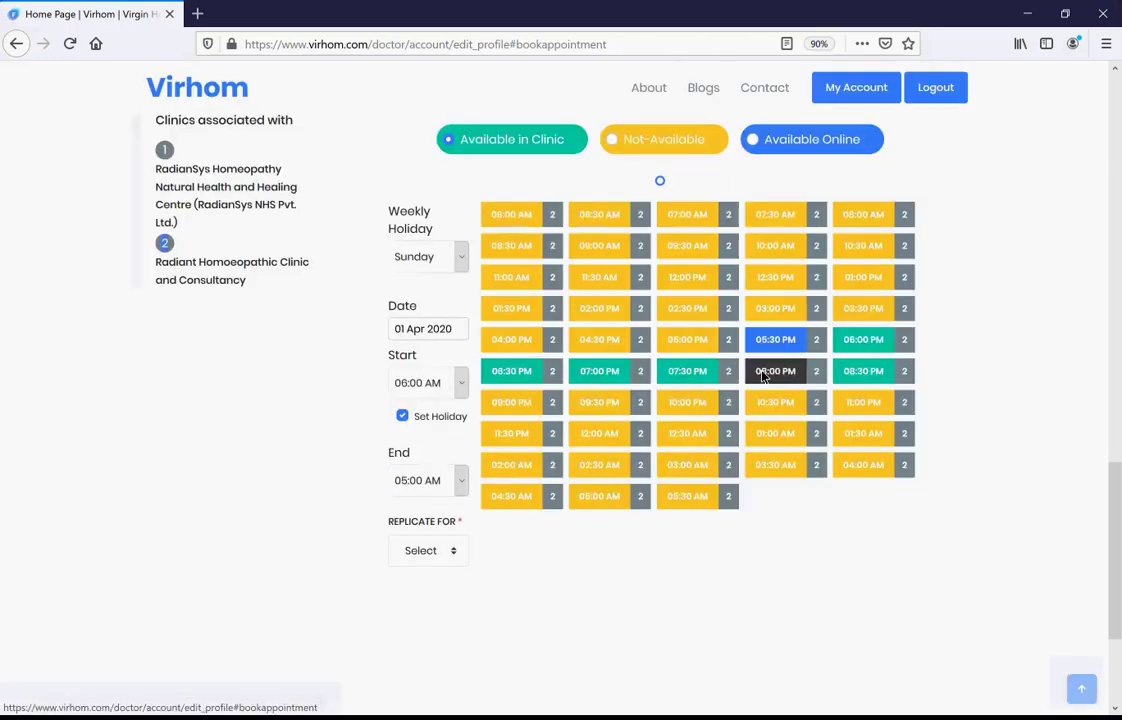
left_click(763, 375)
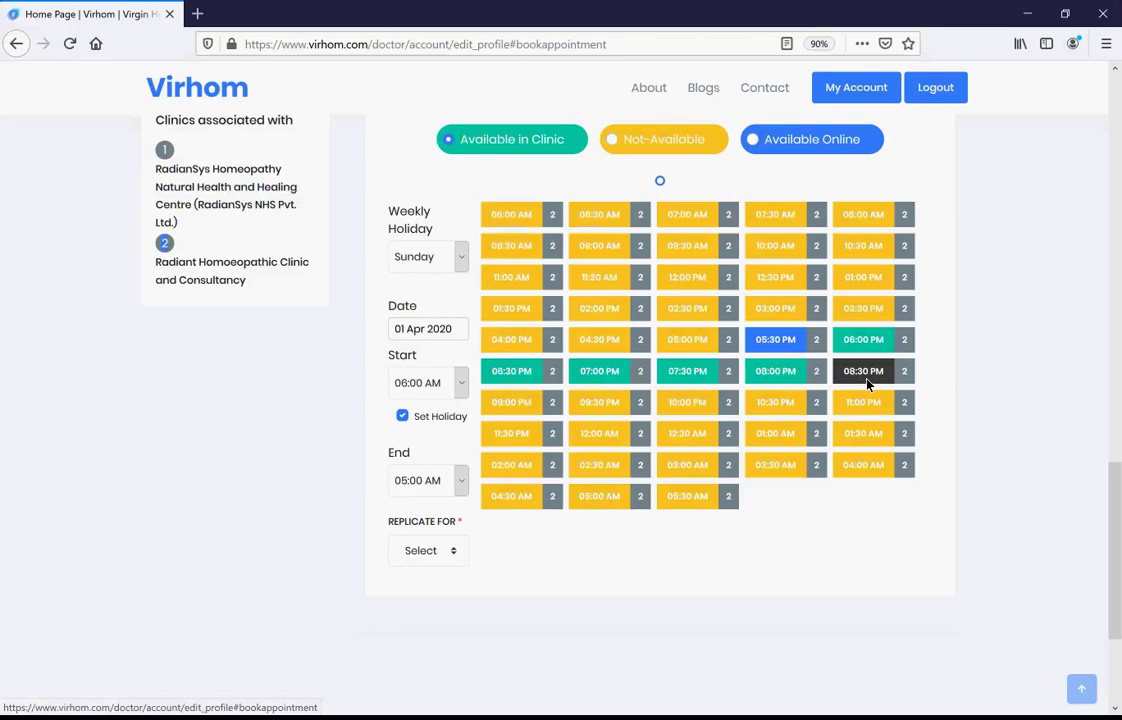
left_click(868, 378)
left_click(456, 562)
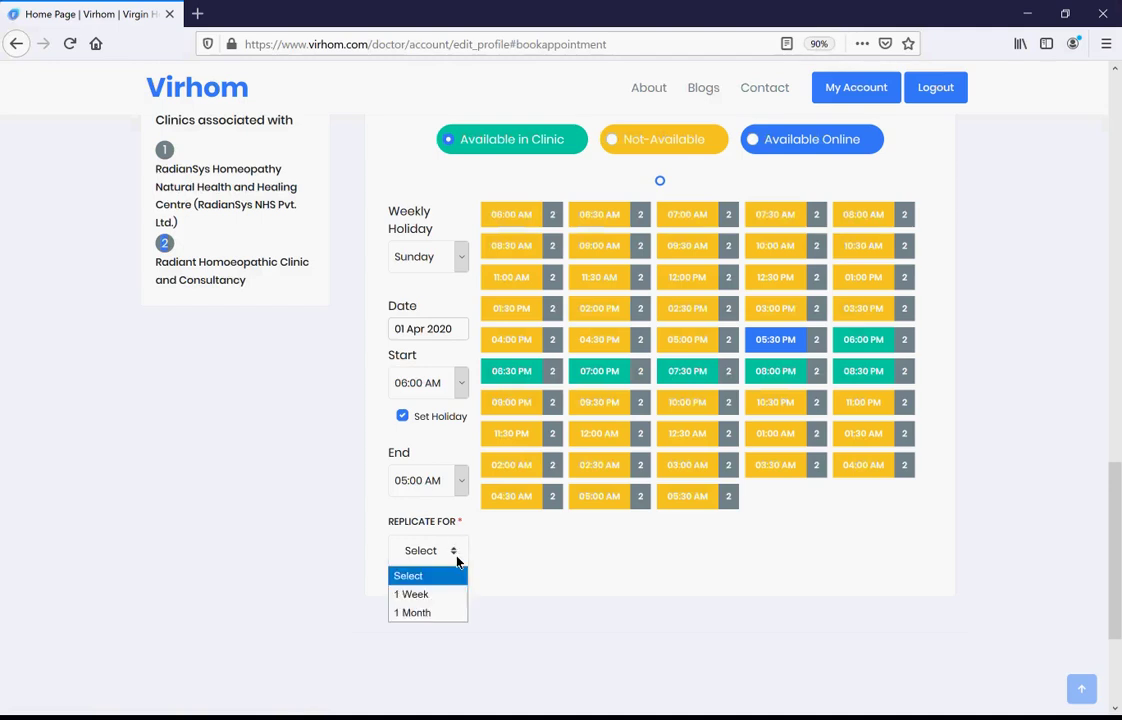
Replicate the 01 Apr 2020 schedule for 1 Month, confirming the update through 01 May 2020.
left_click(427, 613)
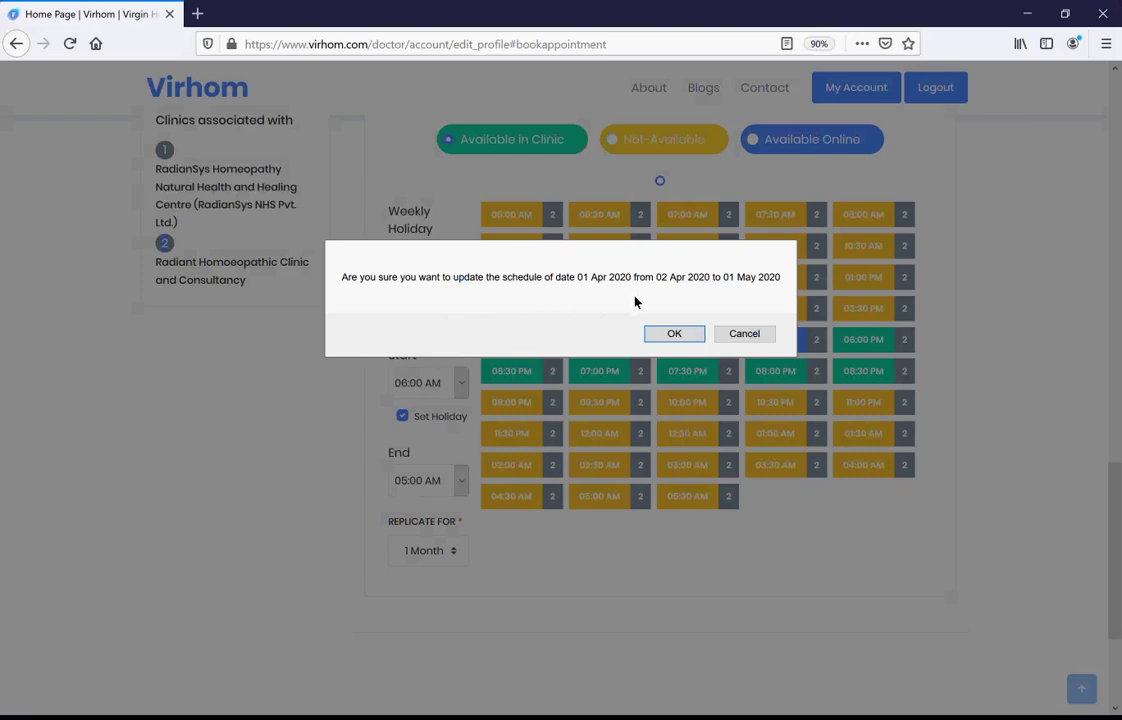
left_click(685, 342)
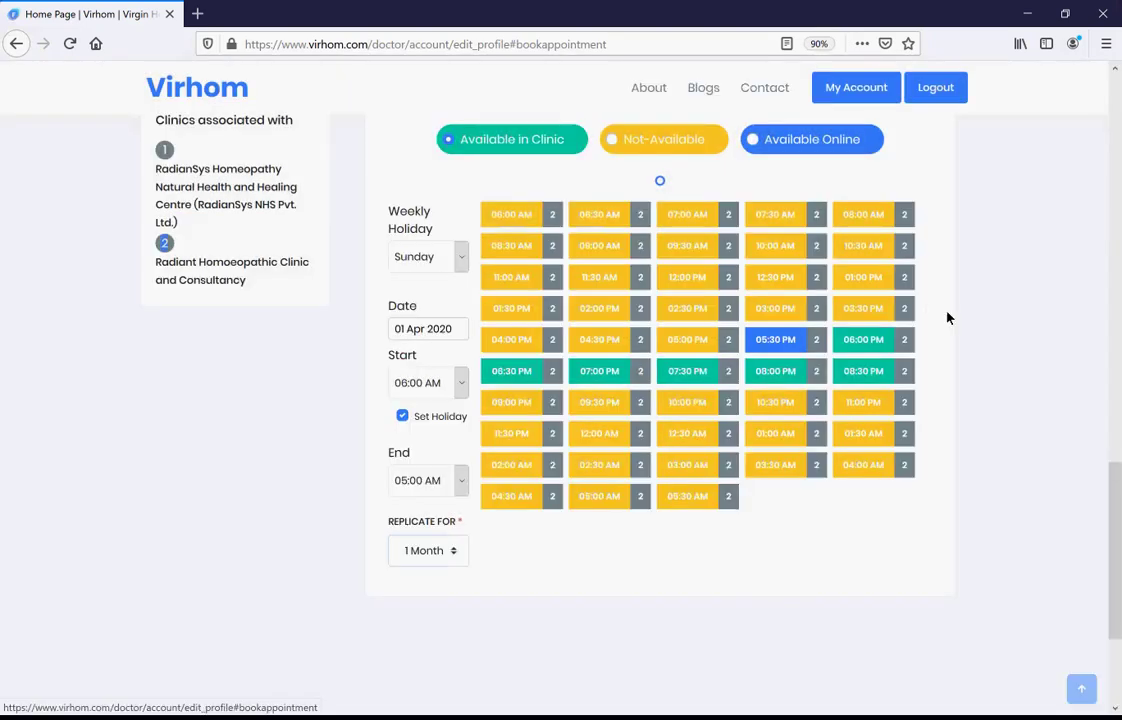
On the public home page, search 'dha', pick the doctor from suggestions and run the search.
scroll(1039, 313, "up", 15)
scroll(1039, 313, "up", 1)
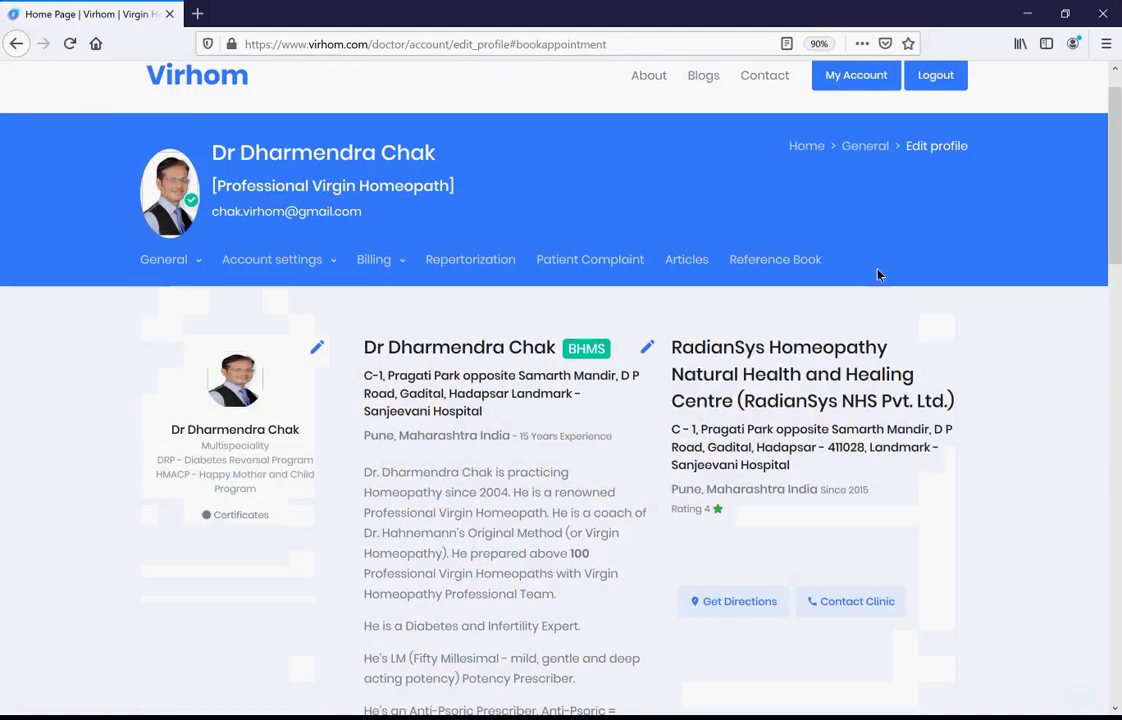
scroll(672, 169, "up", 1)
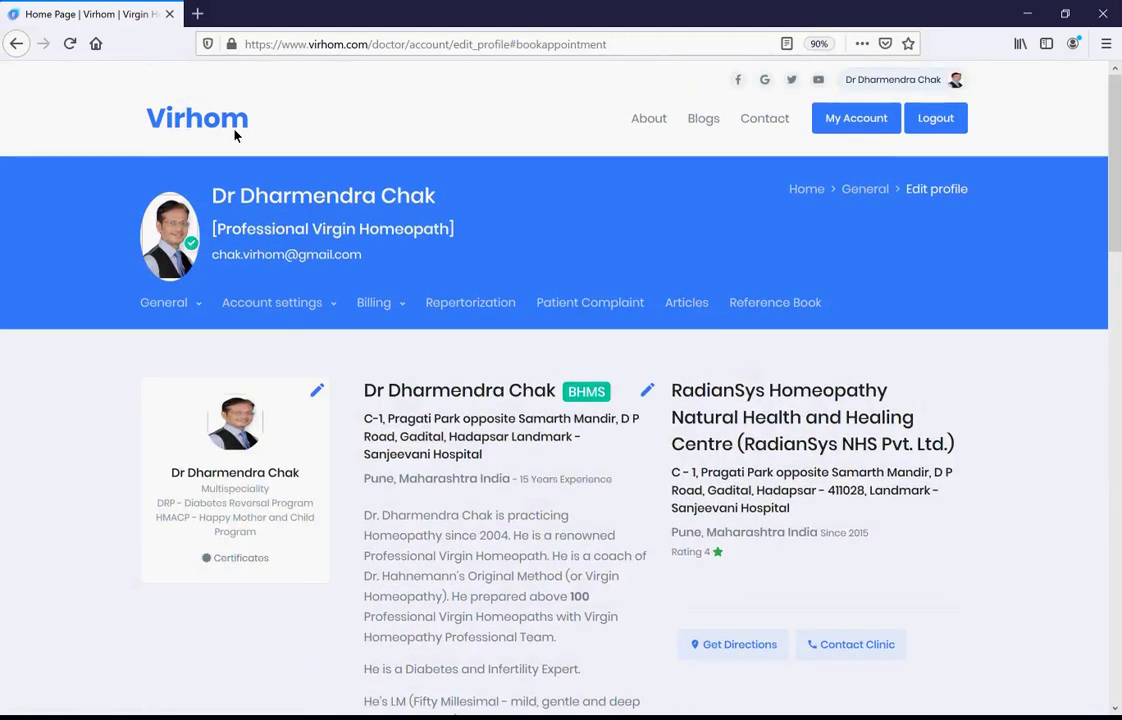
left_click(229, 130)
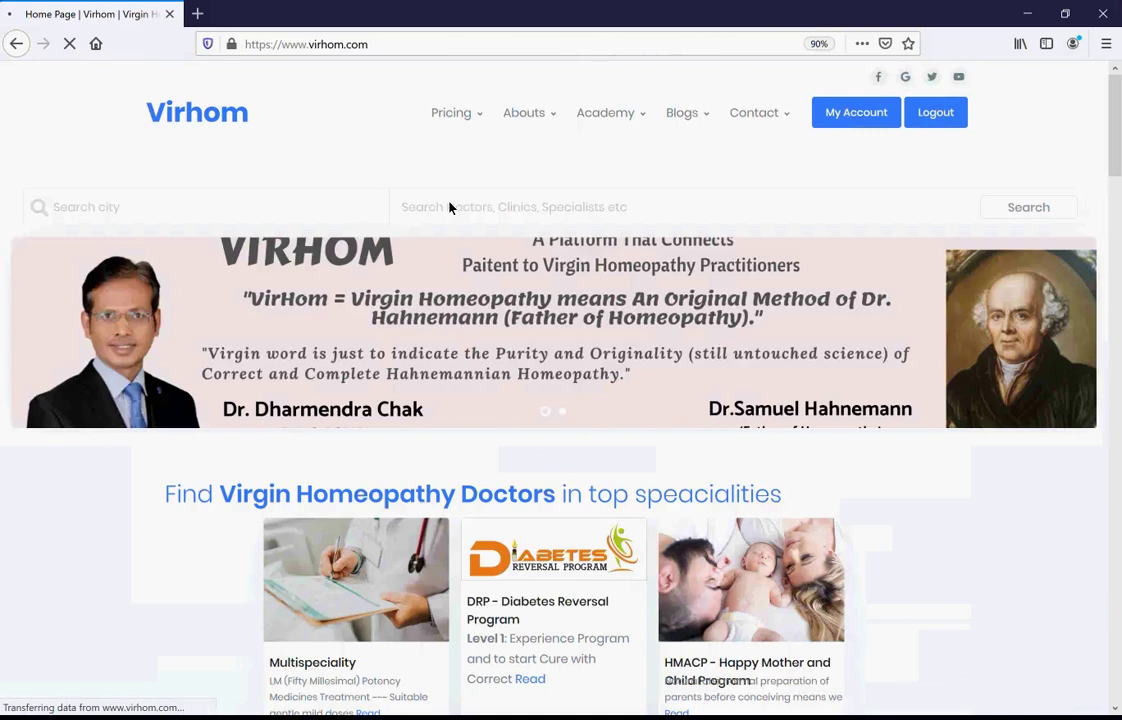
type("d")
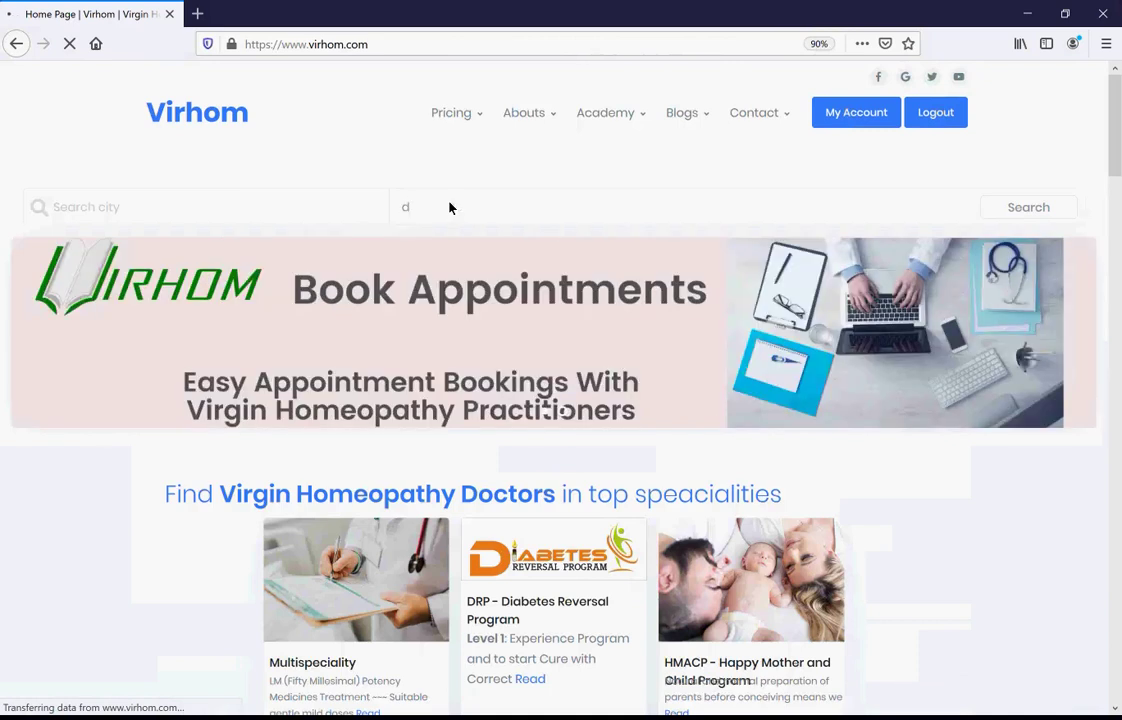
type("h")
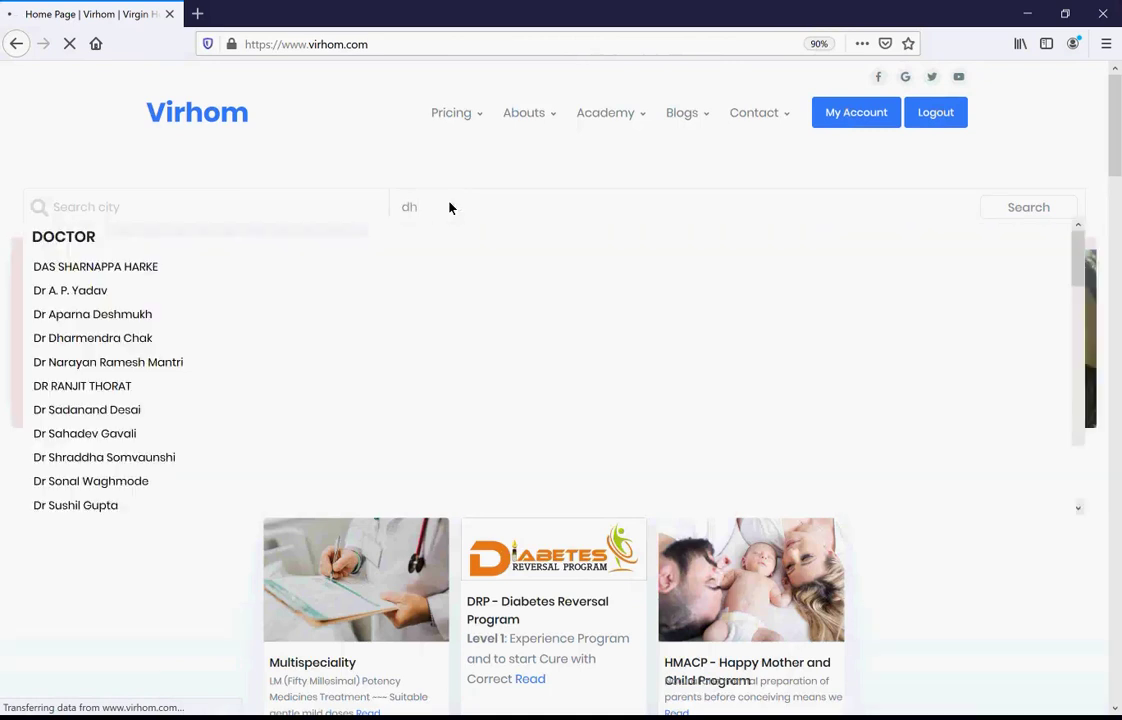
type("a")
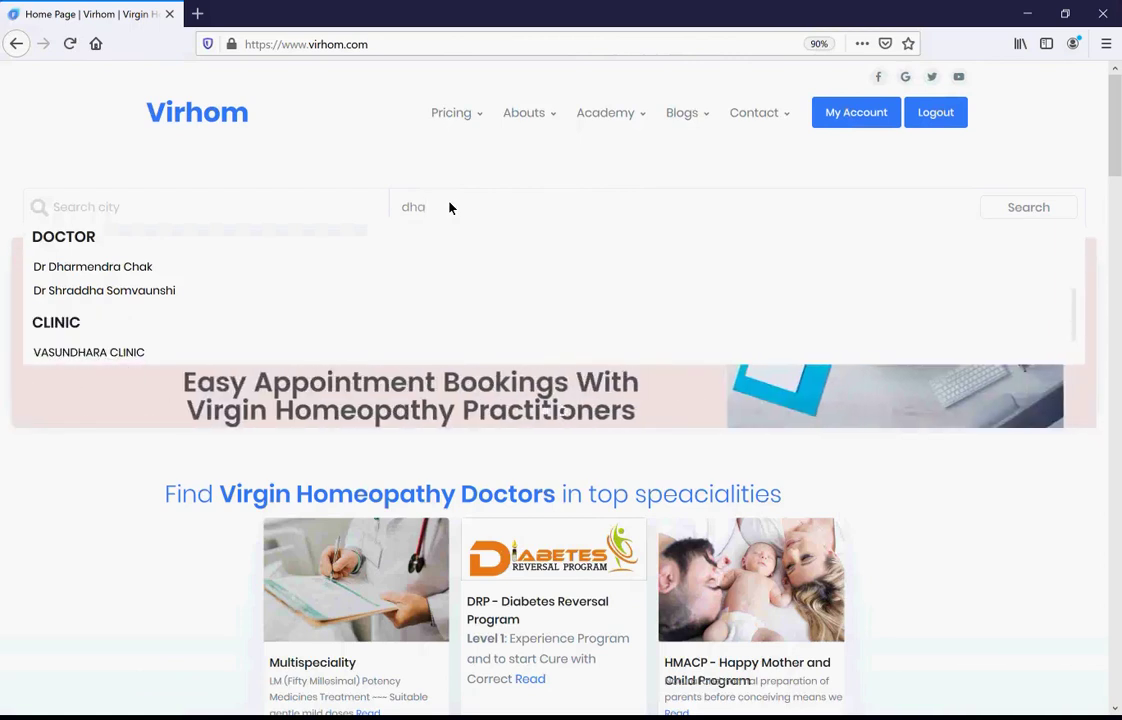
left_click(123, 268)
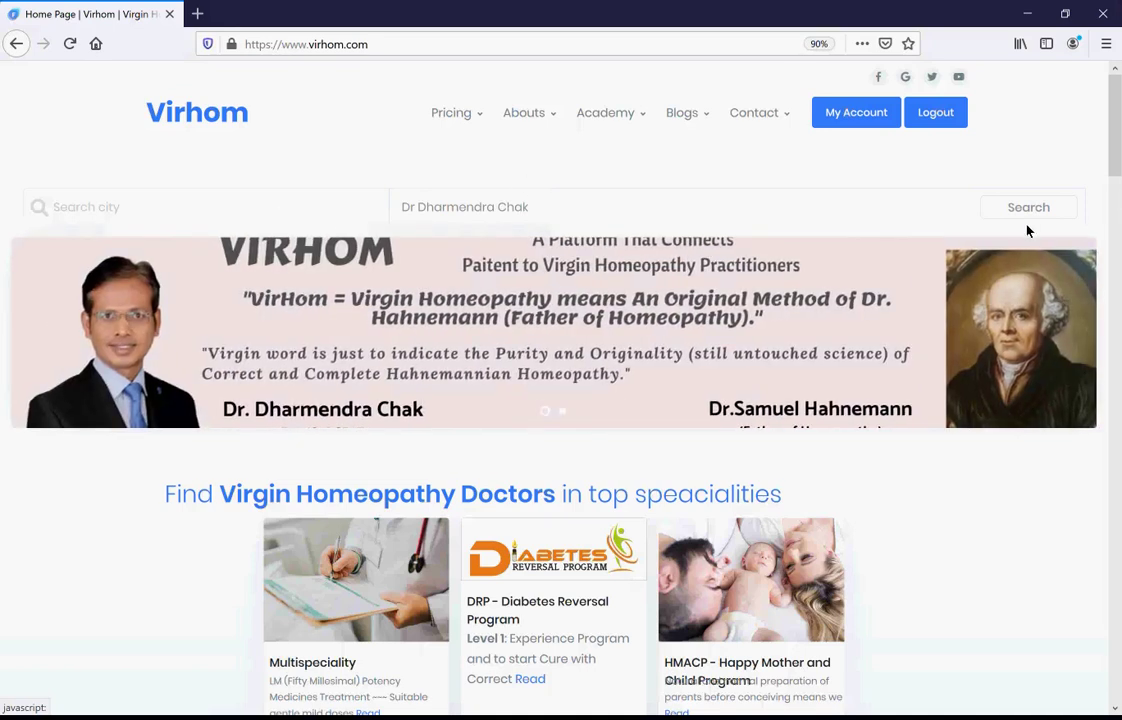
left_click(1030, 209)
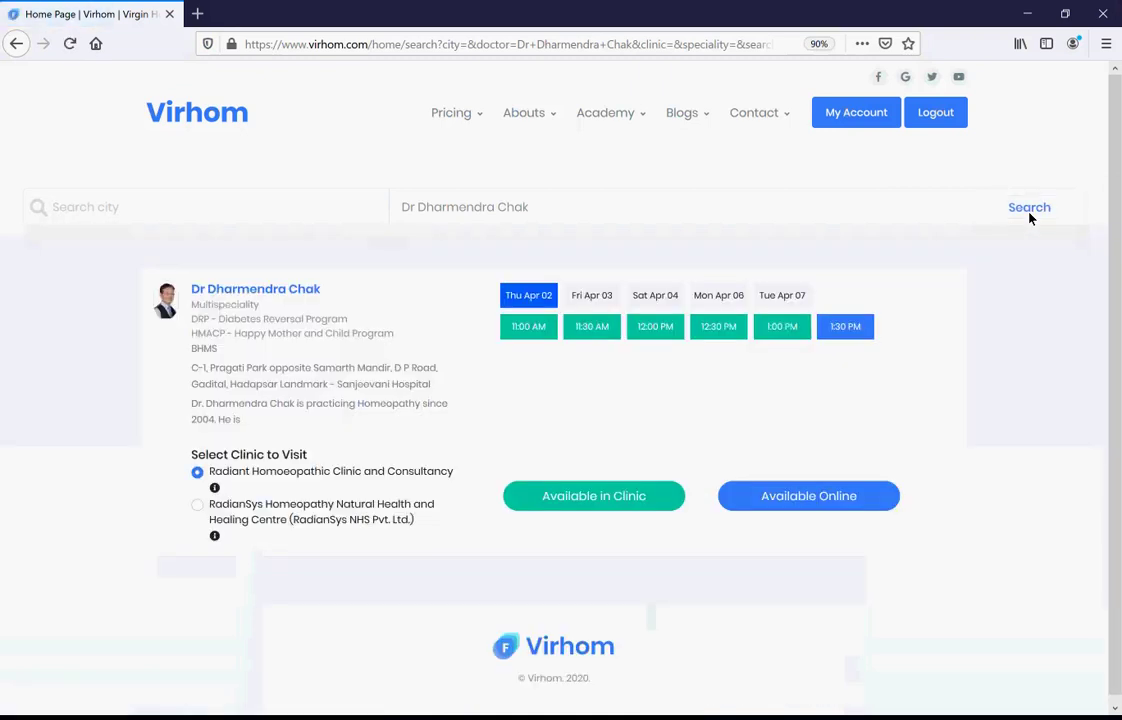
Pick the 1:30 PM slot, then toggle between Radiant and RadianSys clinics to compare their slots.
scroll(1030, 218, "down", 1)
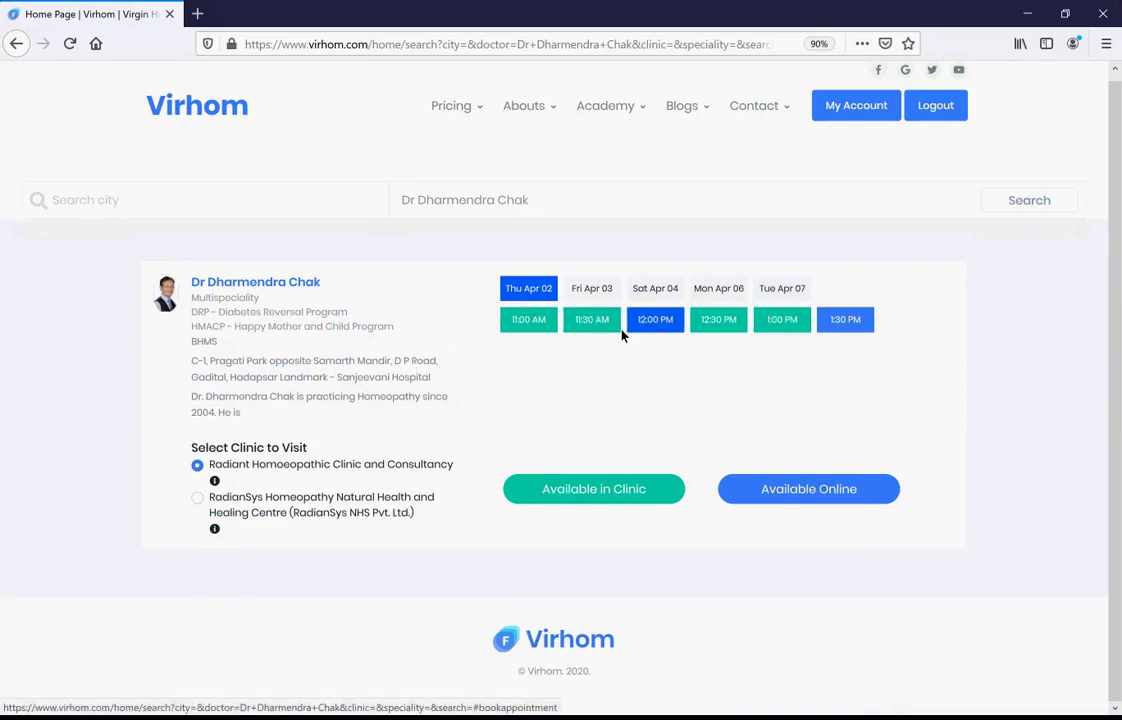
left_click(845, 320)
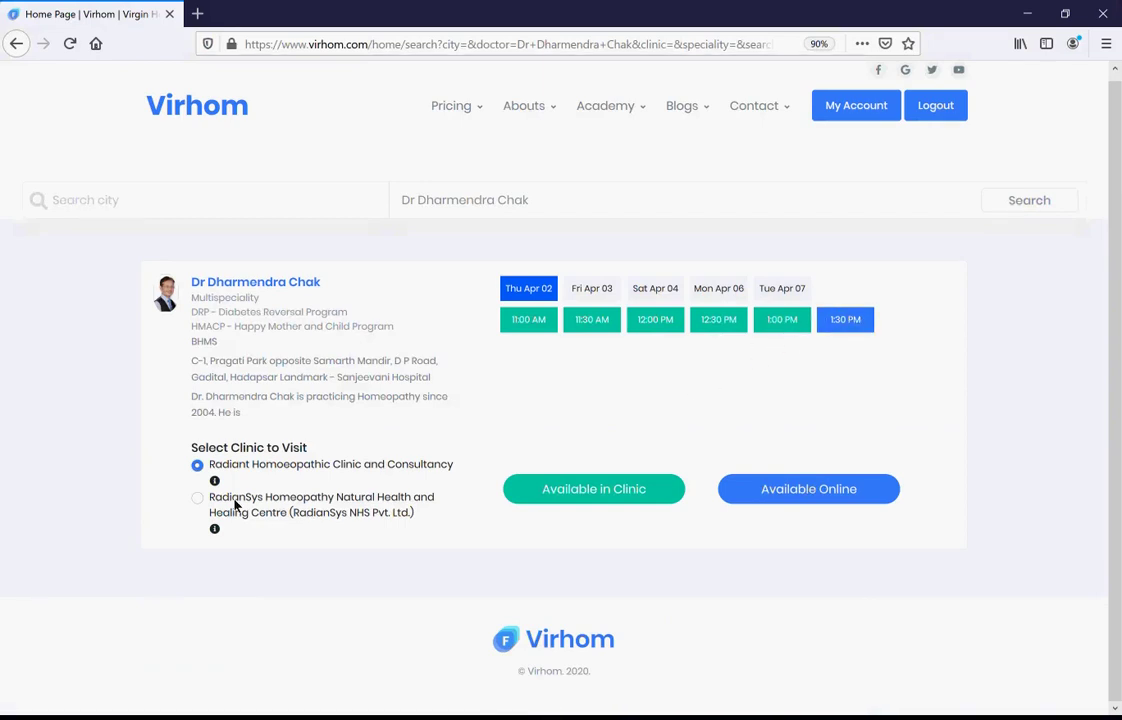
left_click(198, 498)
left_click(197, 467)
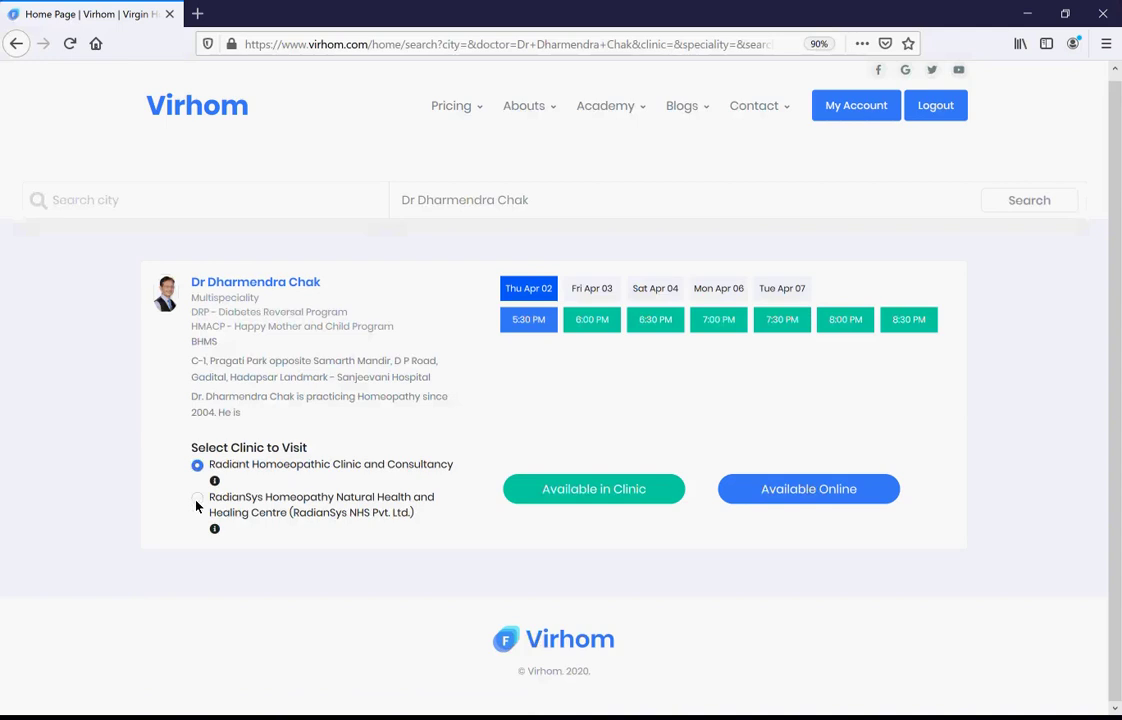
left_click(197, 502)
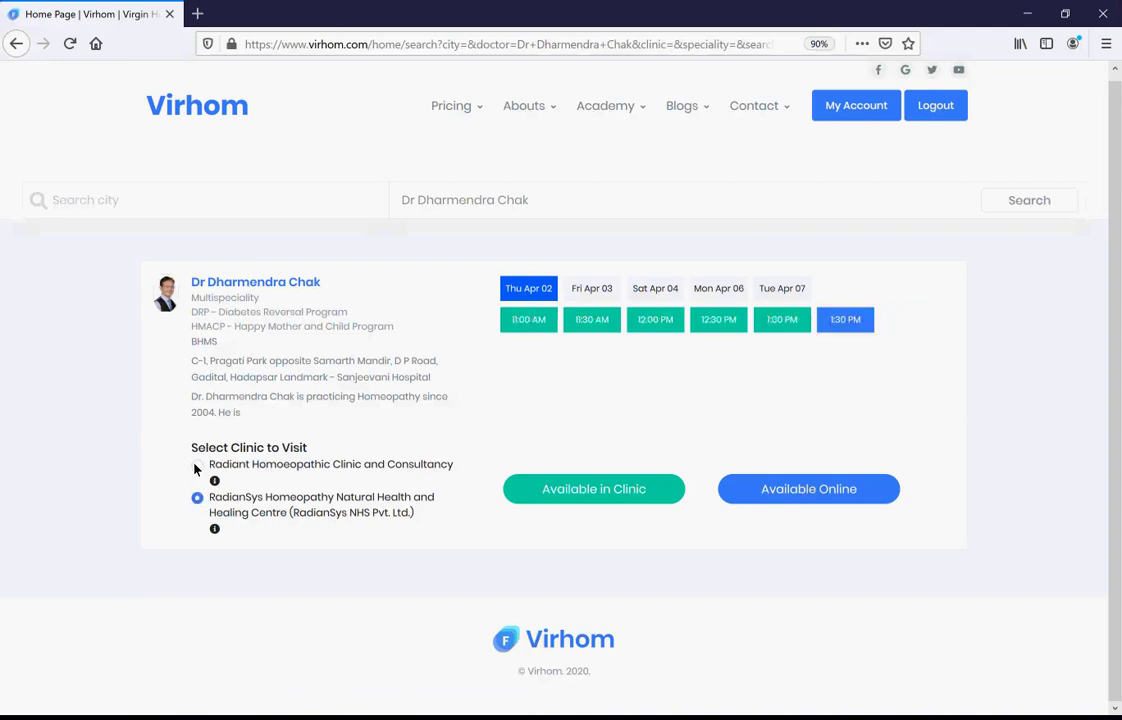
left_click(197, 466)
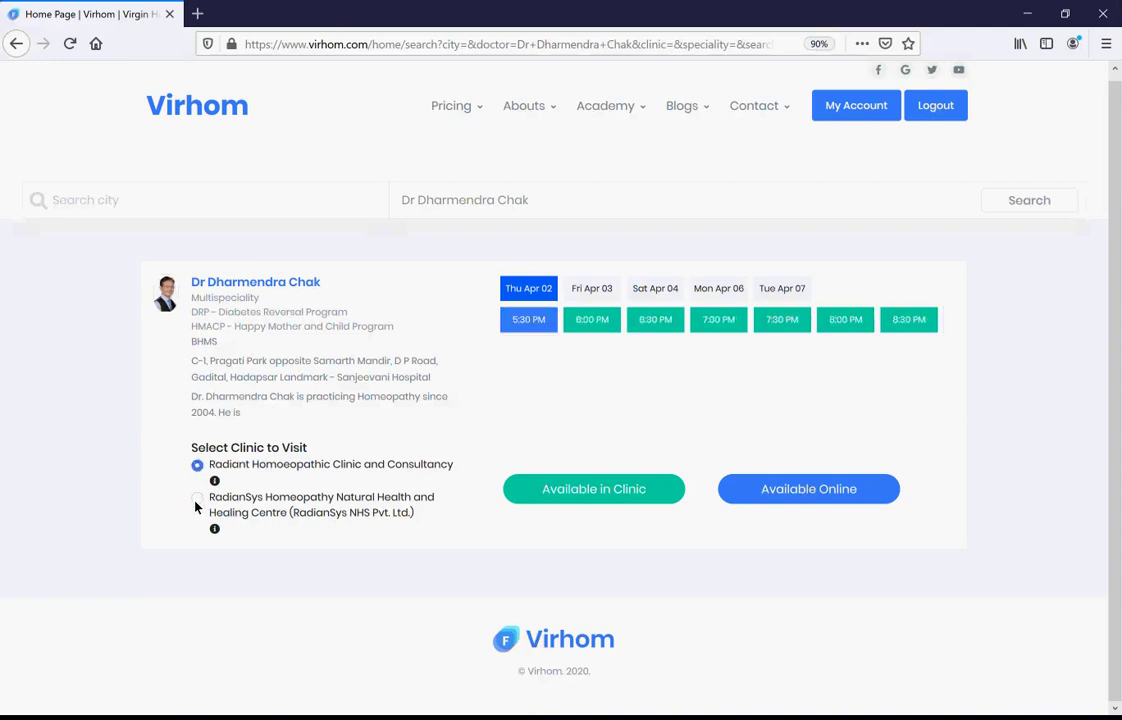
left_click(197, 500)
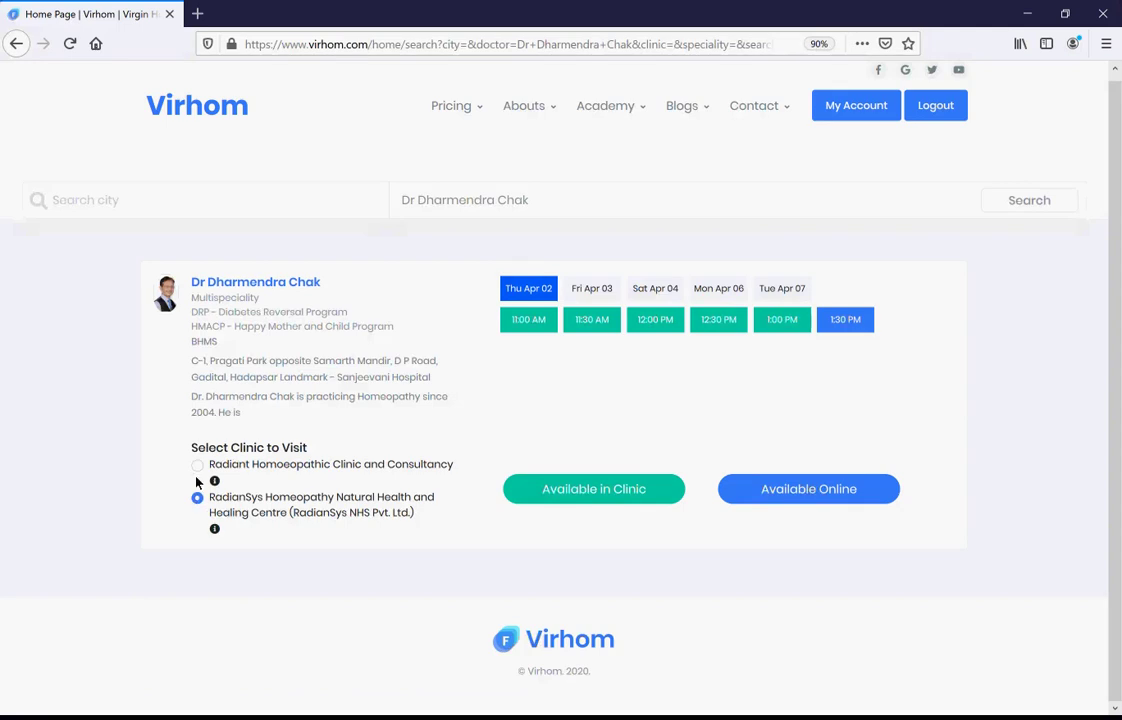
left_click(197, 466)
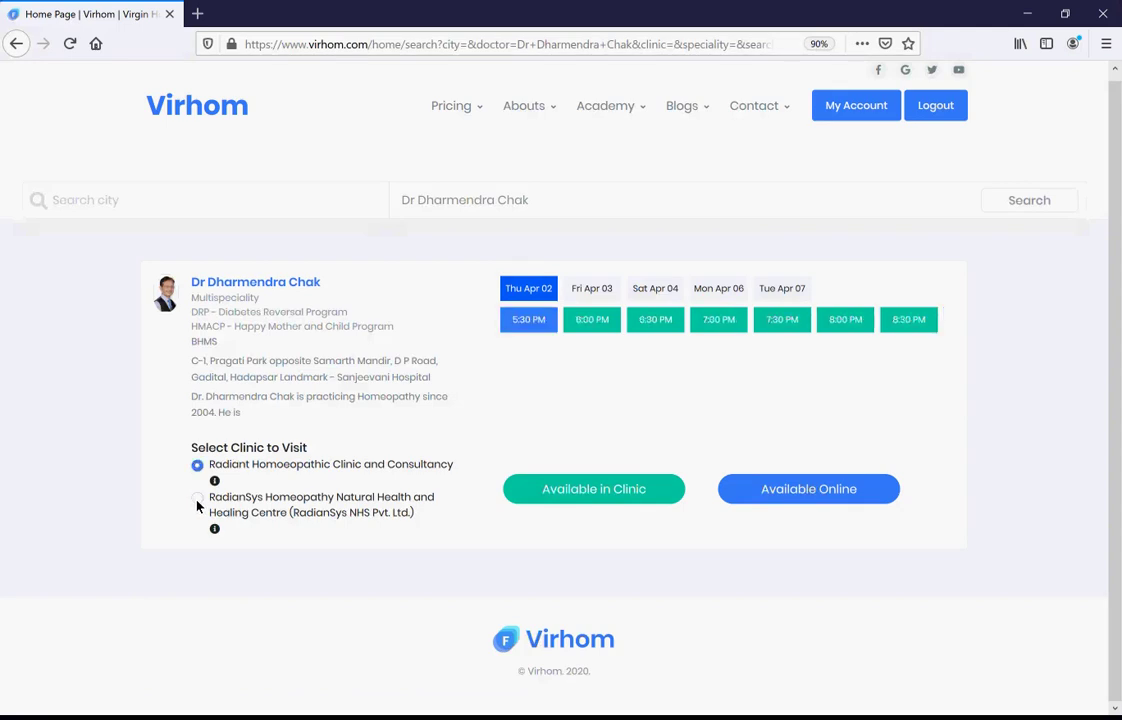
left_click(197, 501)
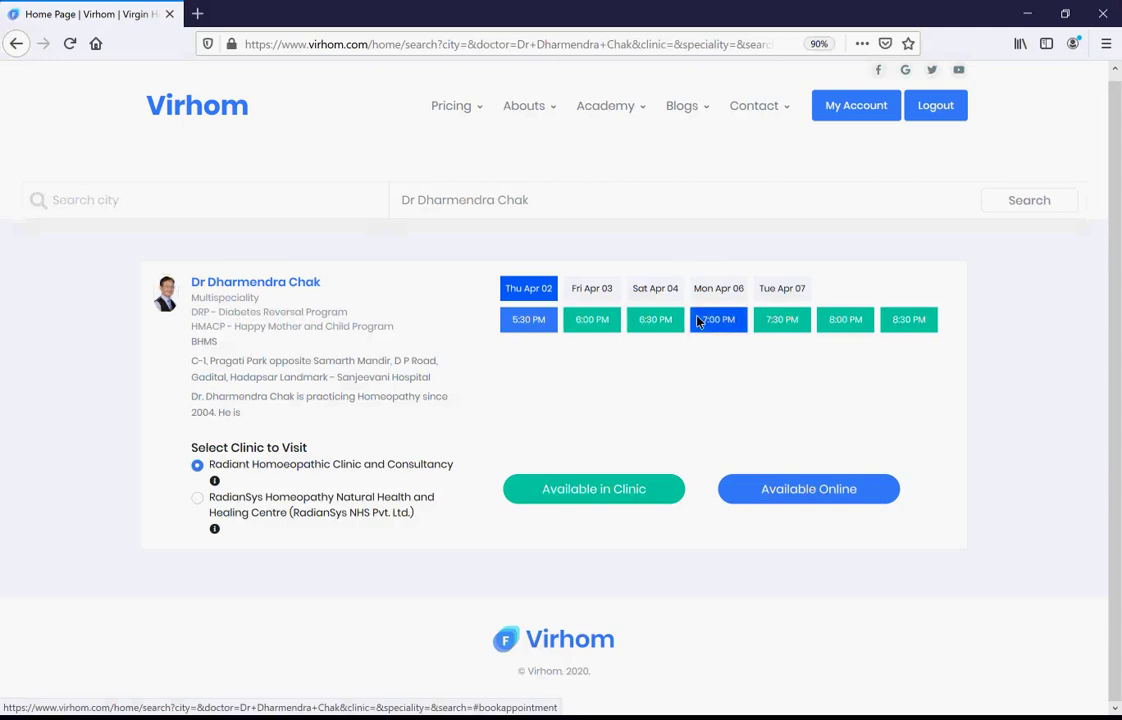
Open the booking form for the 02 Apr 5:30 PM slot and step through Name, Email, Phone, Password.
left_click(527, 321)
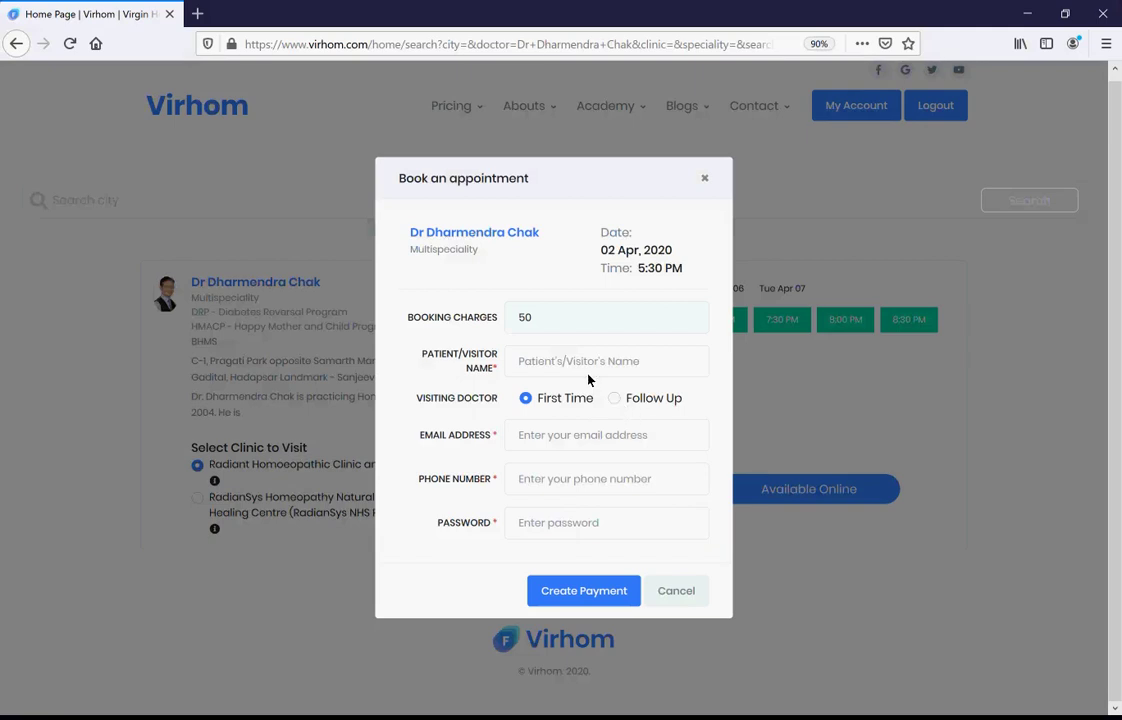
left_click(588, 372)
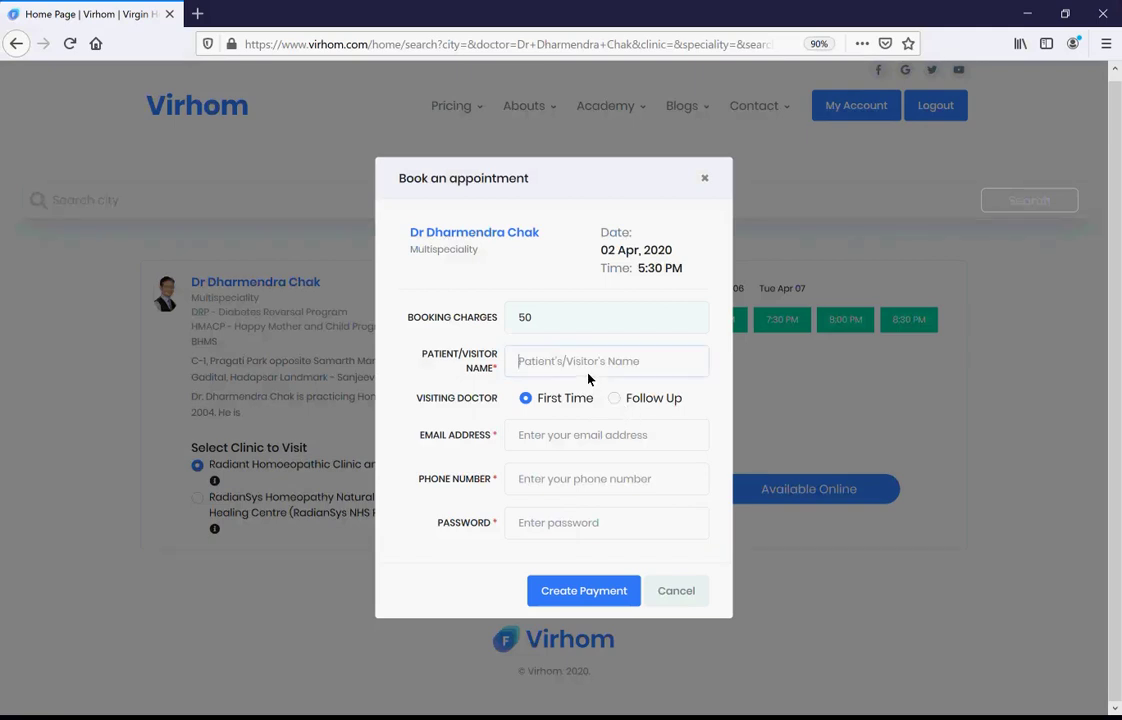
left_click(578, 441)
left_click(568, 487)
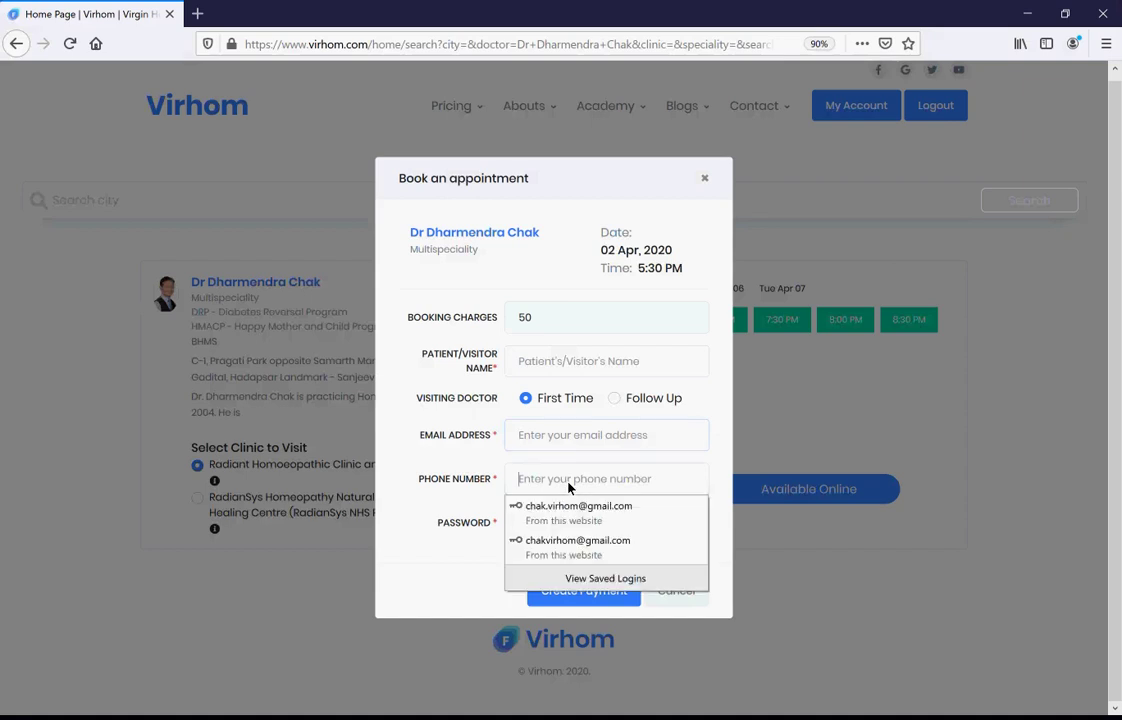
left_click(476, 508)
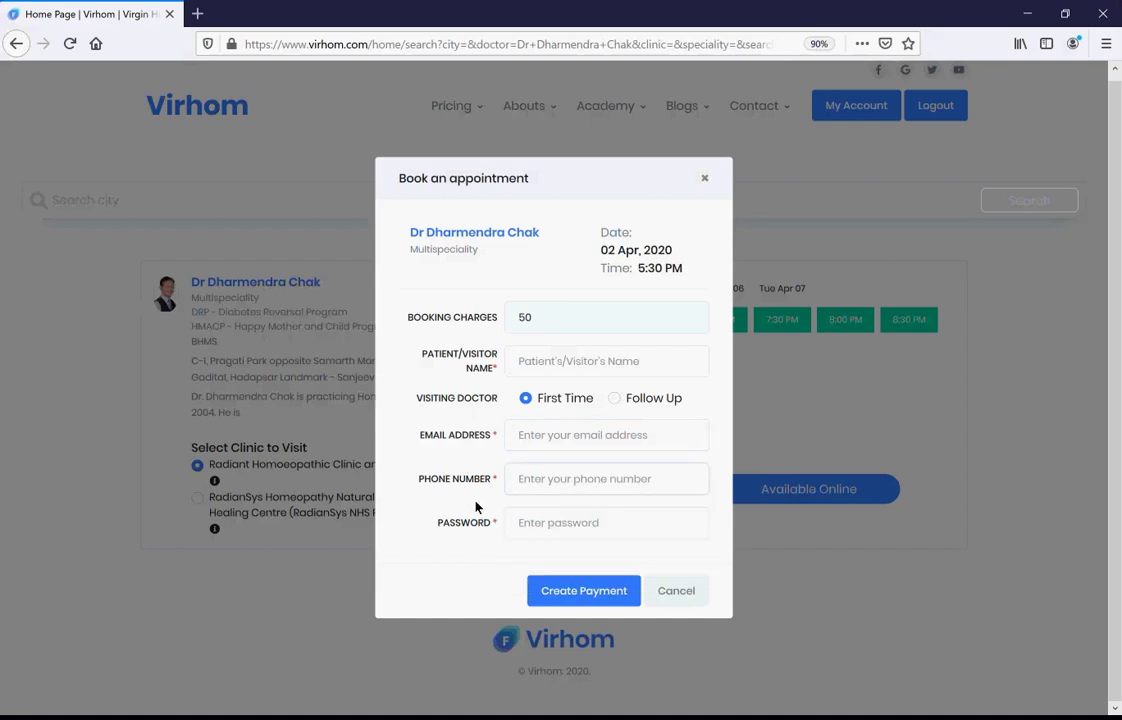
left_click(556, 528)
left_click(452, 578)
Close the booking form without booking, select the results page URL, and open a new browser tab.
left_click(705, 179)
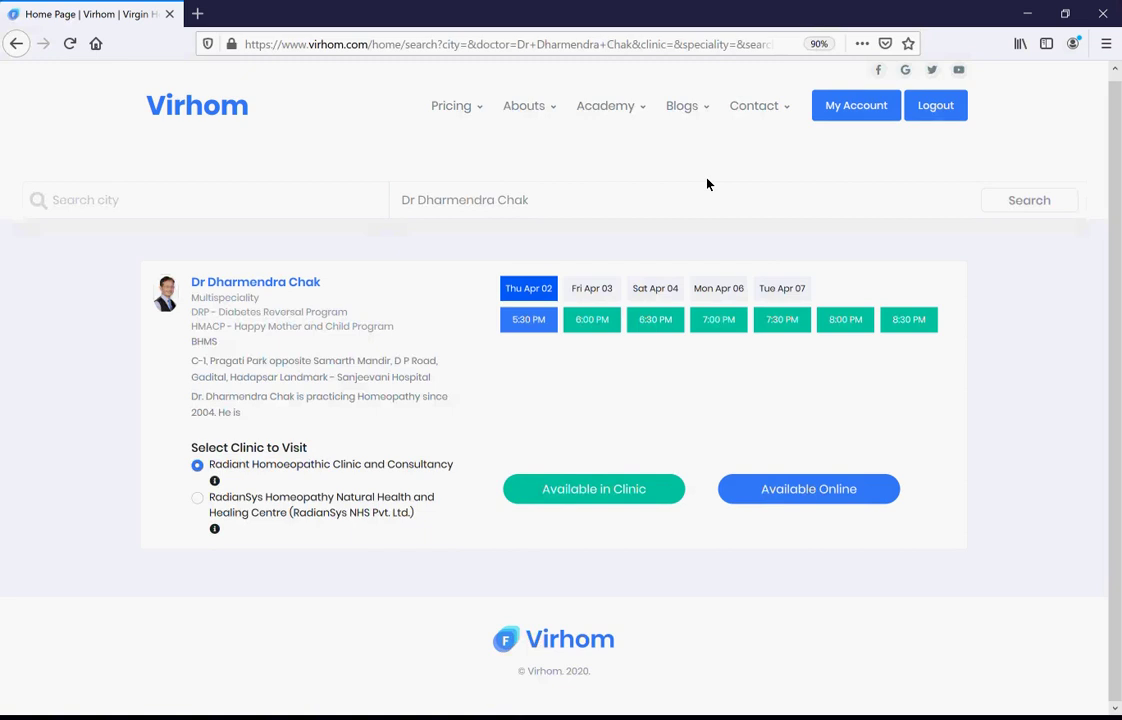
scroll(707, 184, "up", 1)
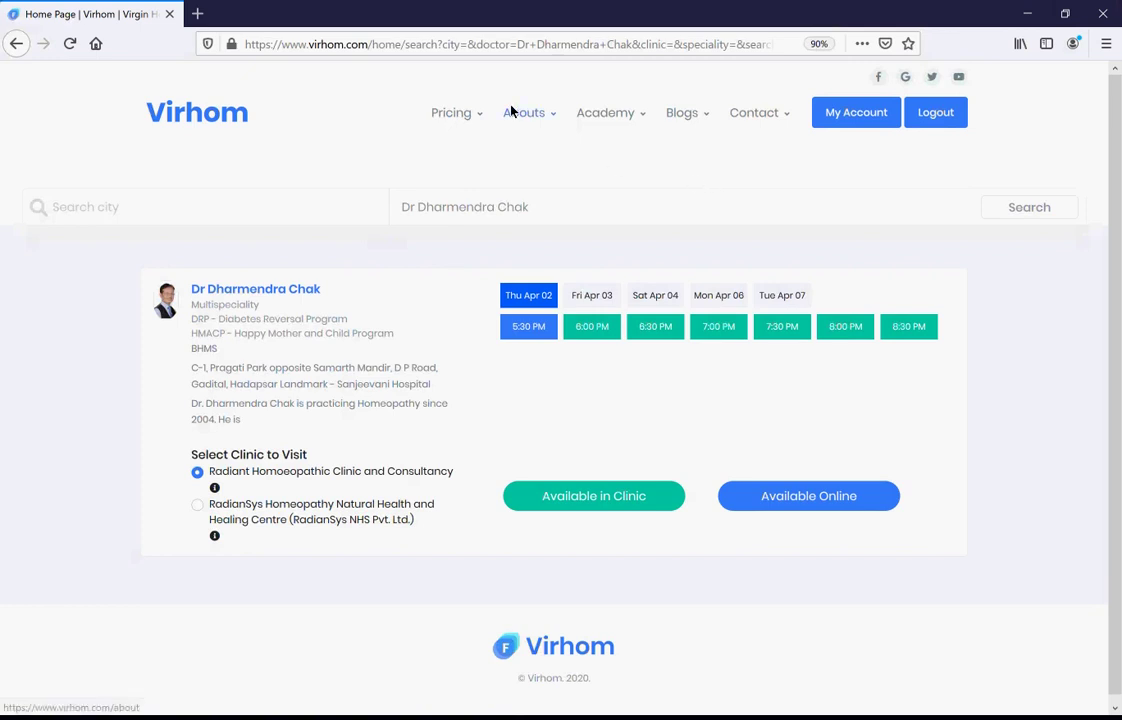
left_click(546, 50)
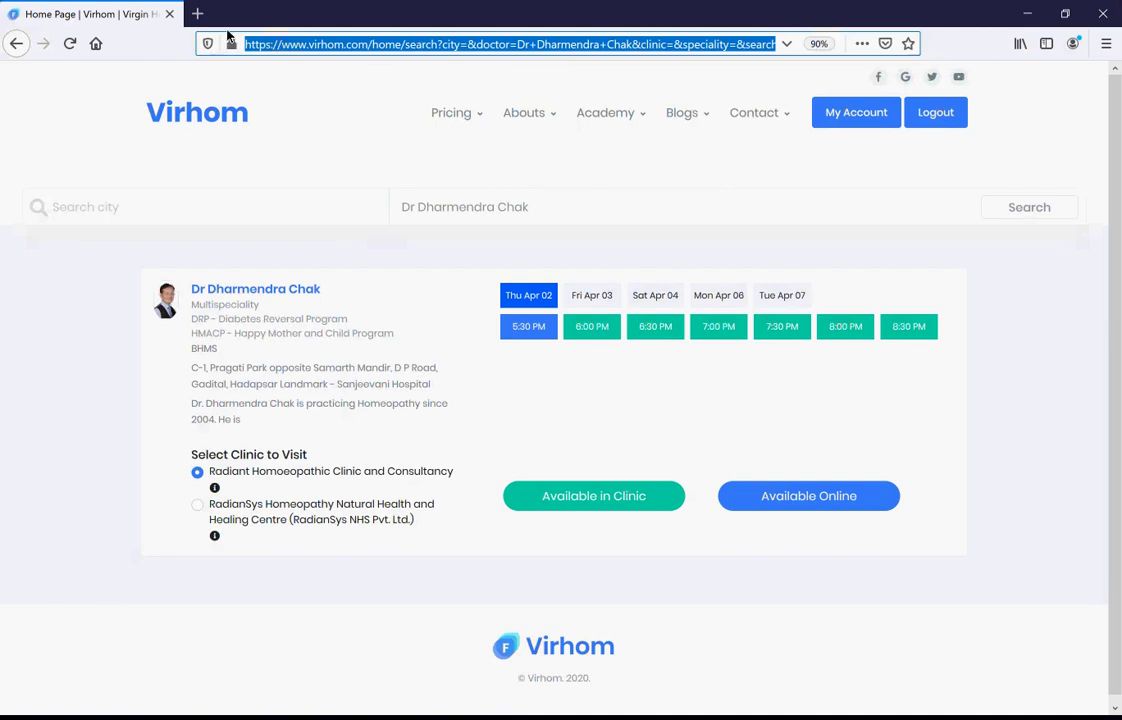
left_click(199, 14)
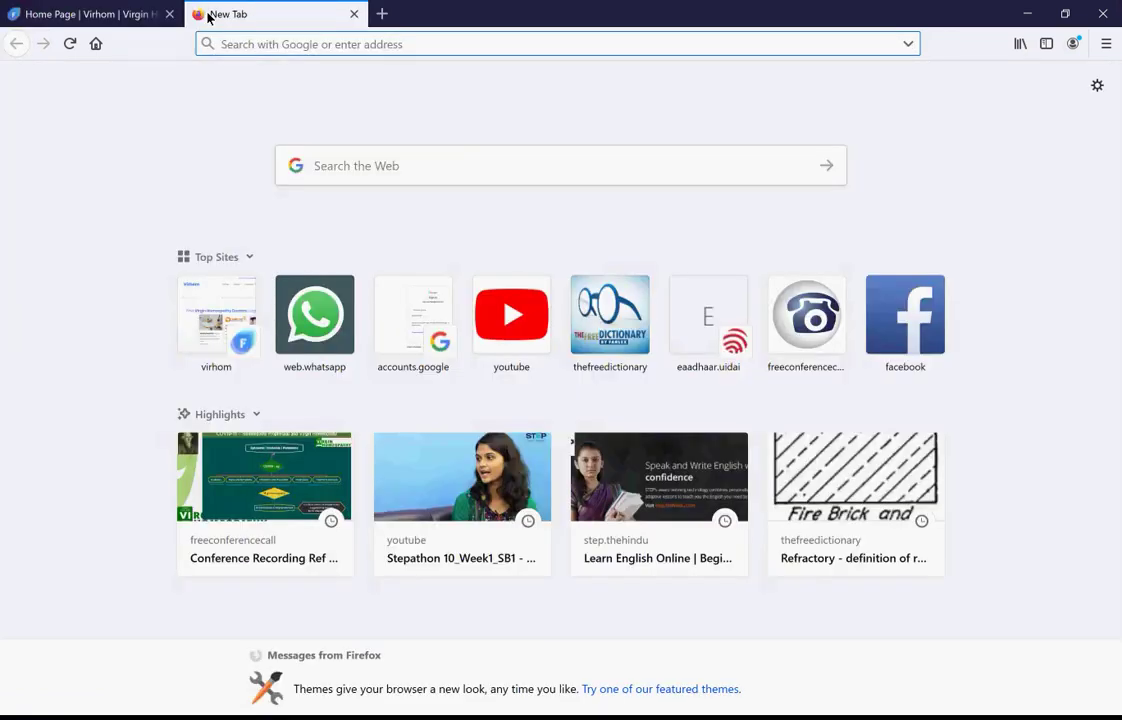
Load the copied results URL in the new tab, showing Radiant Homoeopathic Clinic's Thu Apr 02 slots, 11:00 AM–1:30 PM.
type("https://www.virhom.com/home/search?city=&doctor=Dr+Dharmendra+Chak&clinic=&speciality=&search=")
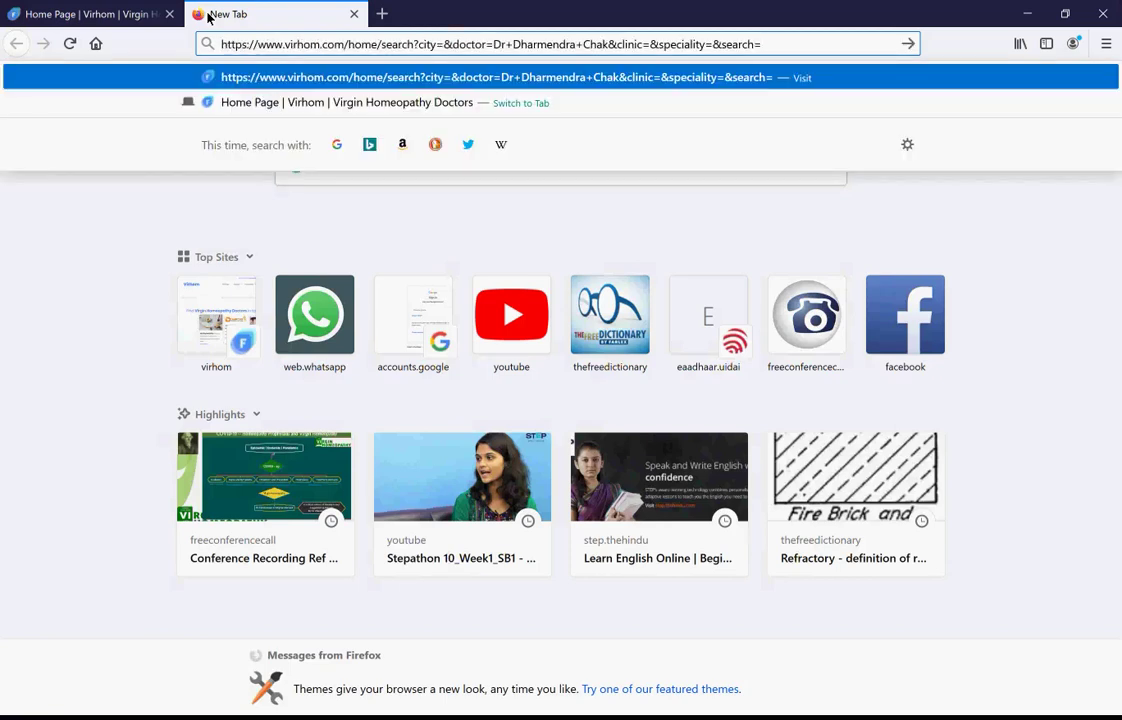
key("Return")
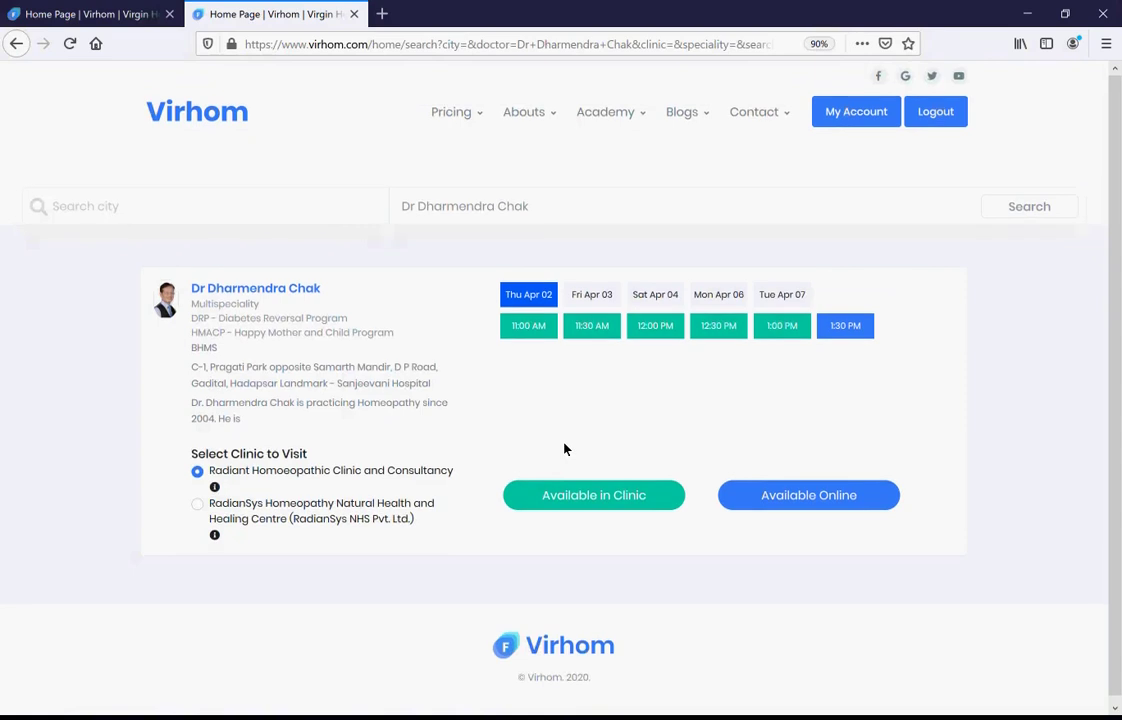
scroll(564, 449, "down", 1)
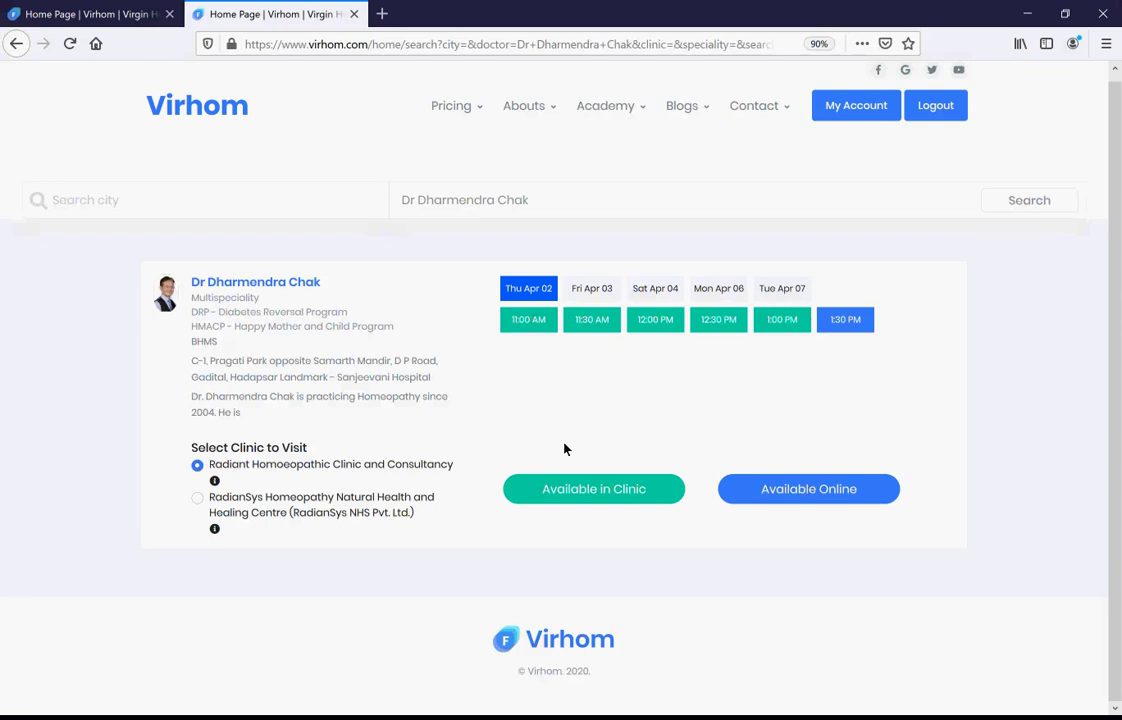
scroll(564, 449, "up", 1)
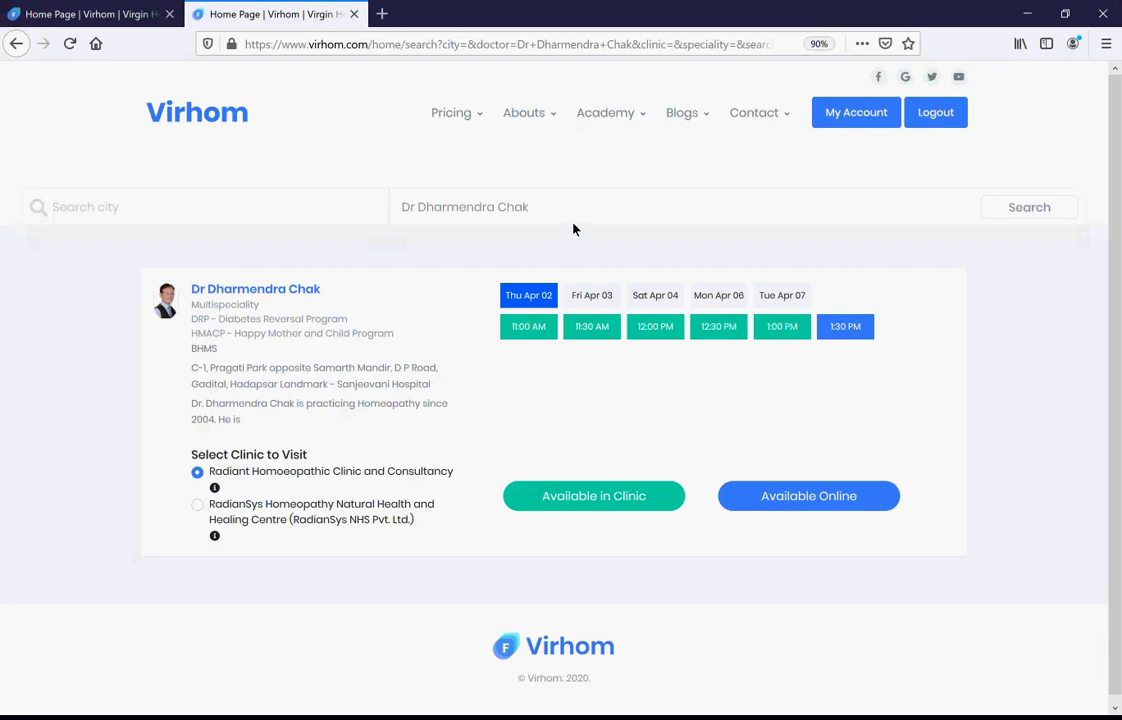
Replace the doctor search with another doctor picked from the name suggestions, then run the search.
left_click_drag(563, 219, 349, 228)
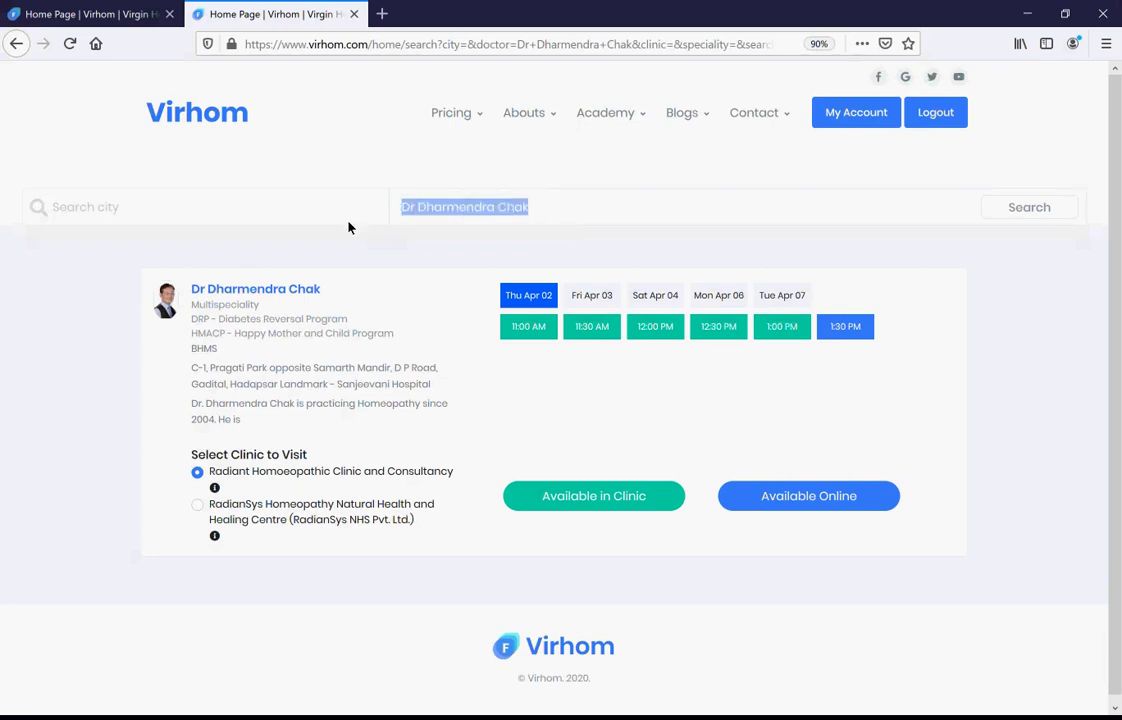
key("BackSpace")
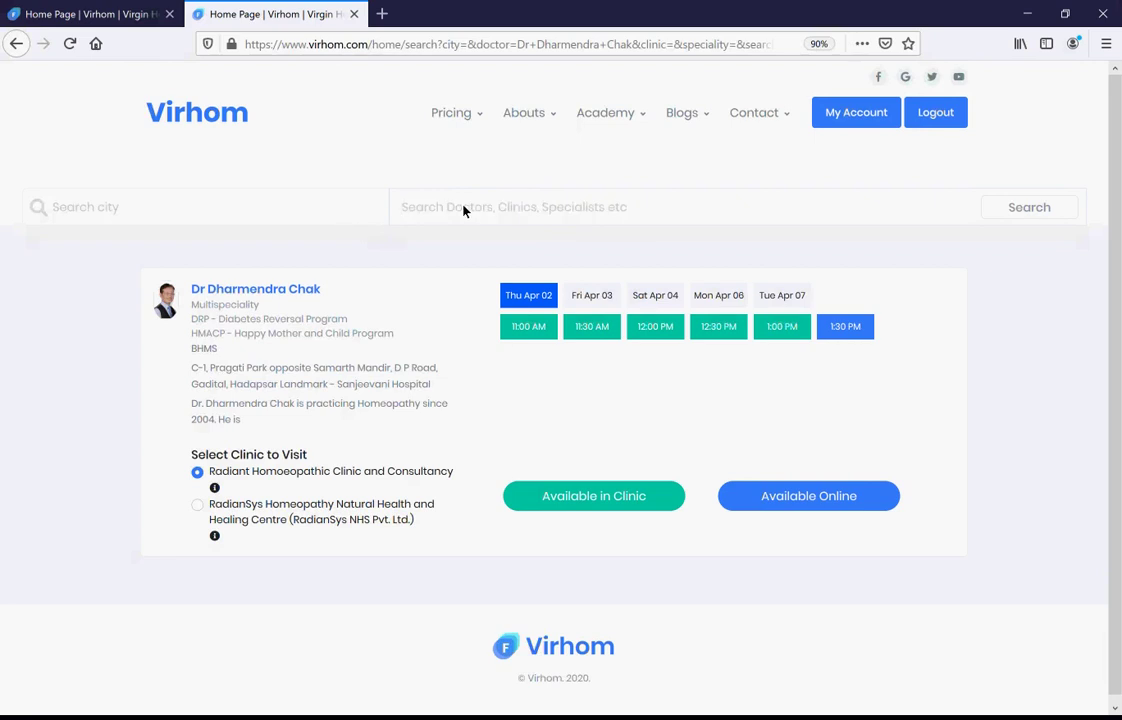
type("shek")
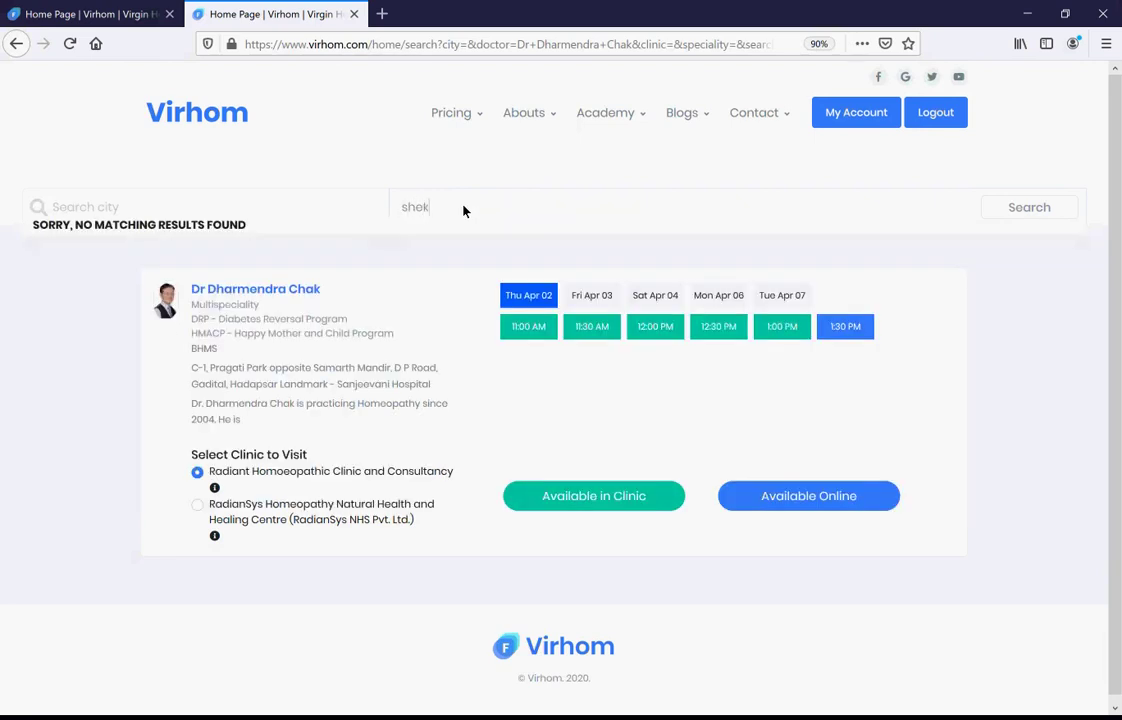
key("BackSpace")
key("BackSpace")
key("BackSpace")
key("BackSpace")
type("algu")
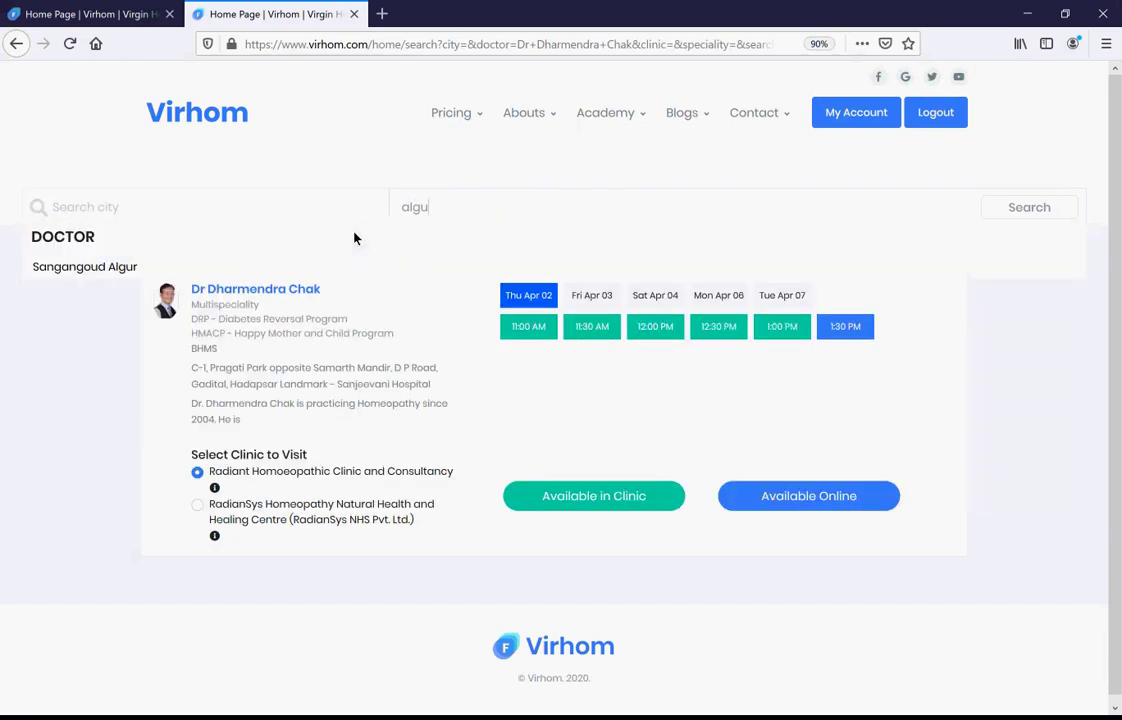
left_click(121, 267)
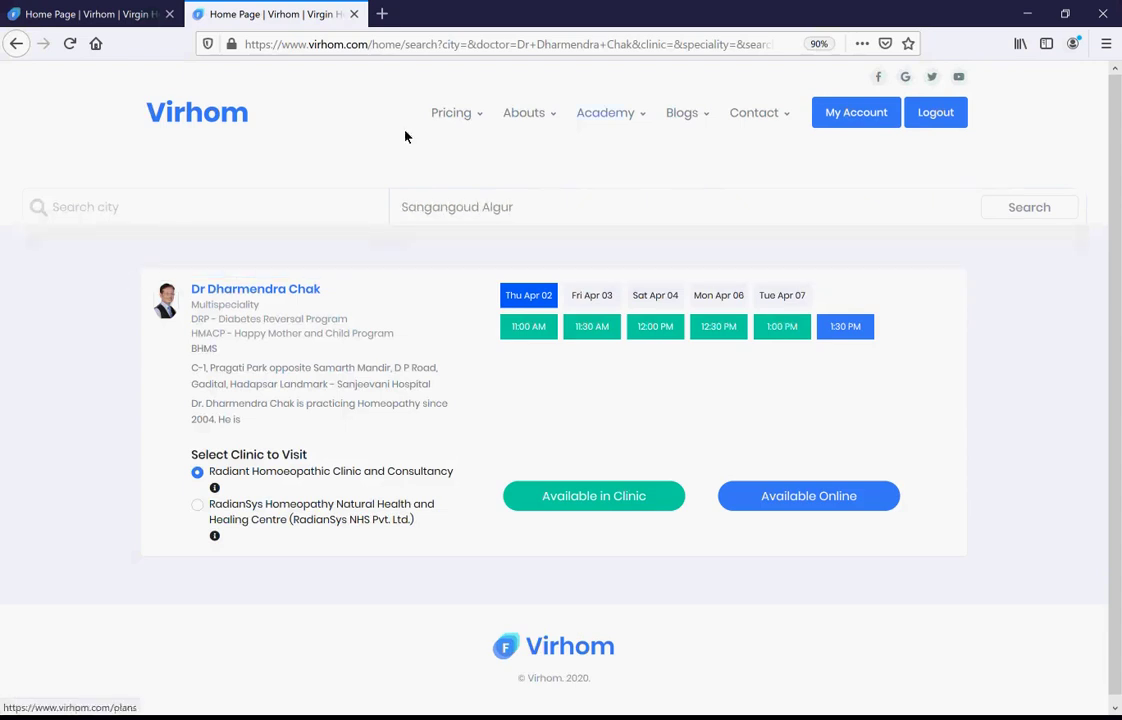
left_click(1046, 213)
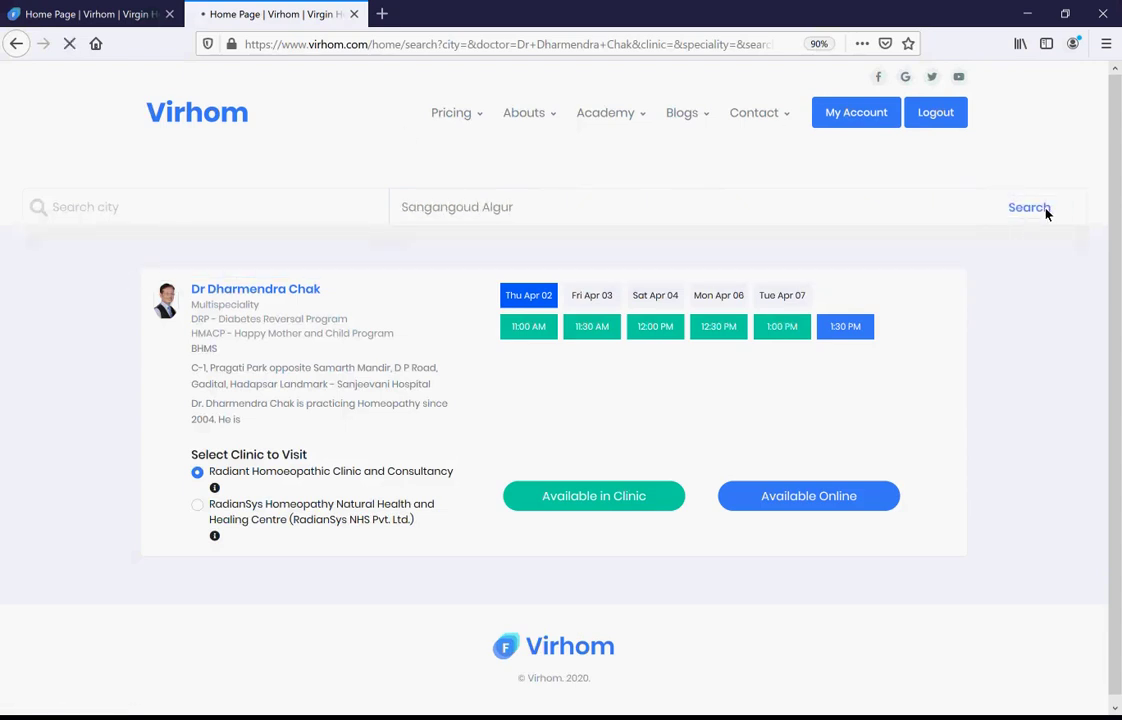